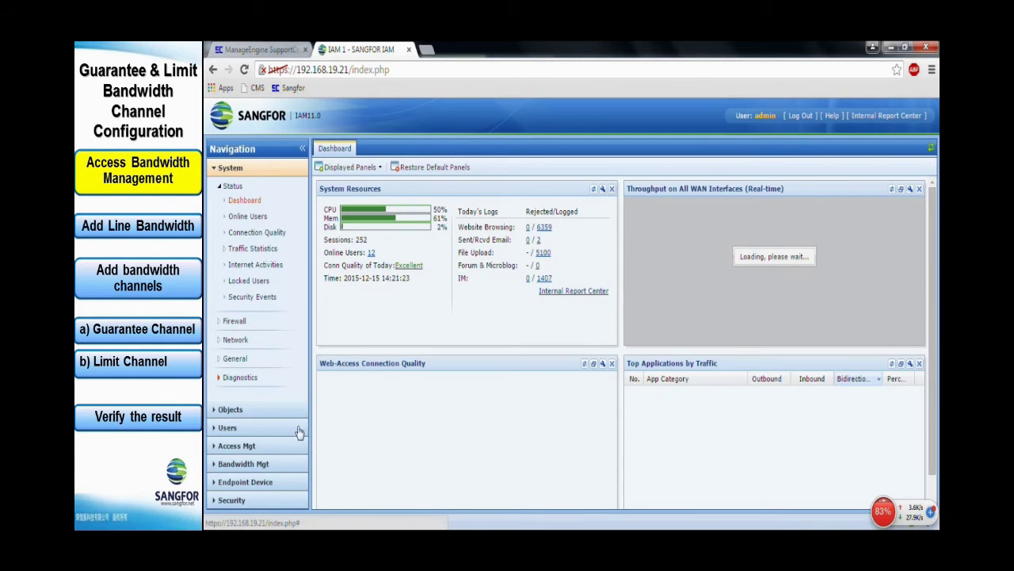
Review the outbound and inbound bandwidth settings of virtual line Line1 in bandwidth management.
{"action": "left_click", "coordinate": [266, 464]}
{"action": "left_click", "coordinate": [244, 282]}
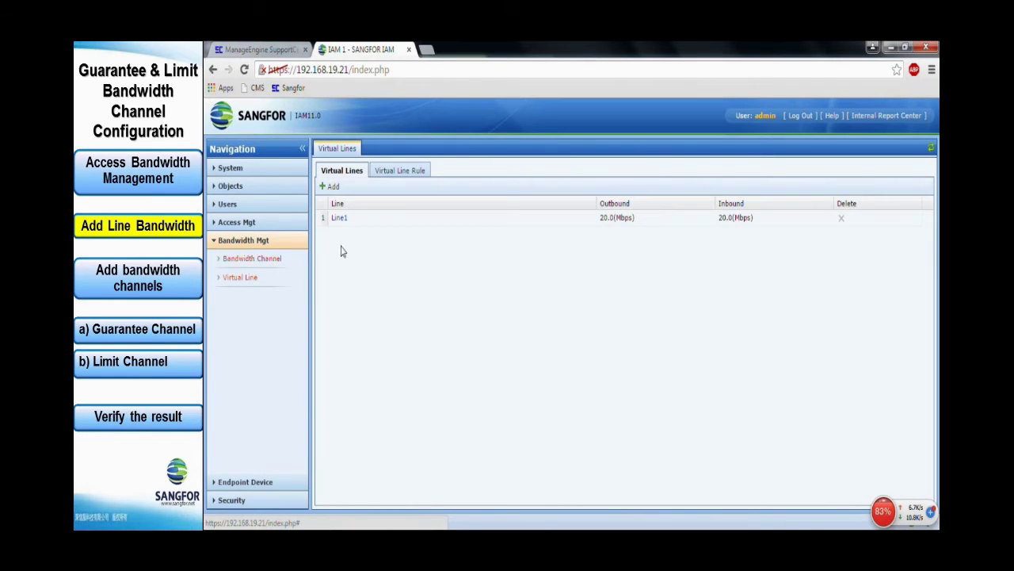
{"action": "left_click", "coordinate": [340, 218]}
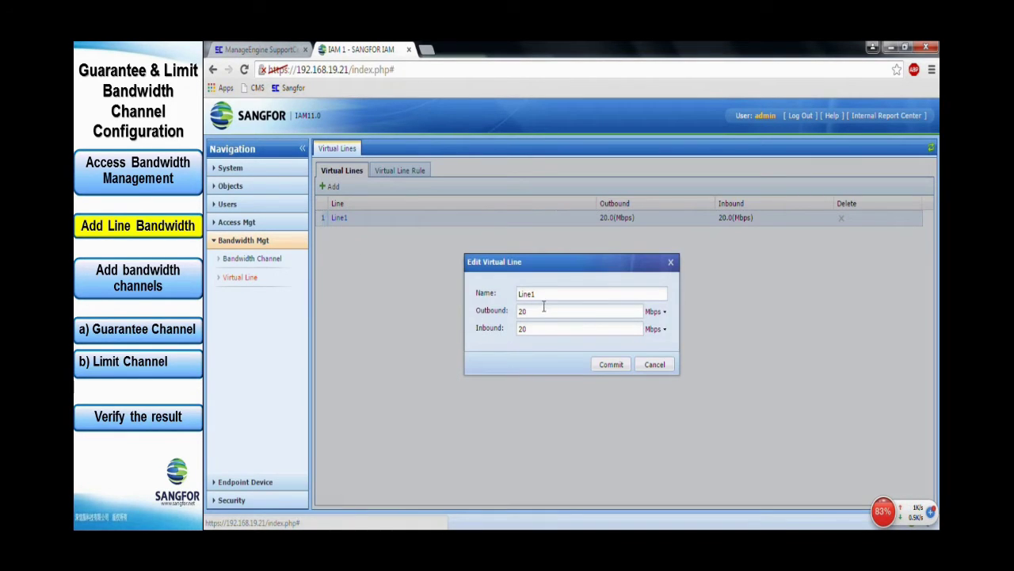
{"action": "left_click", "coordinate": [543, 308]}
{"action": "left_click_drag", "start_coordinate": [536, 329], "coordinate": [520, 331]}
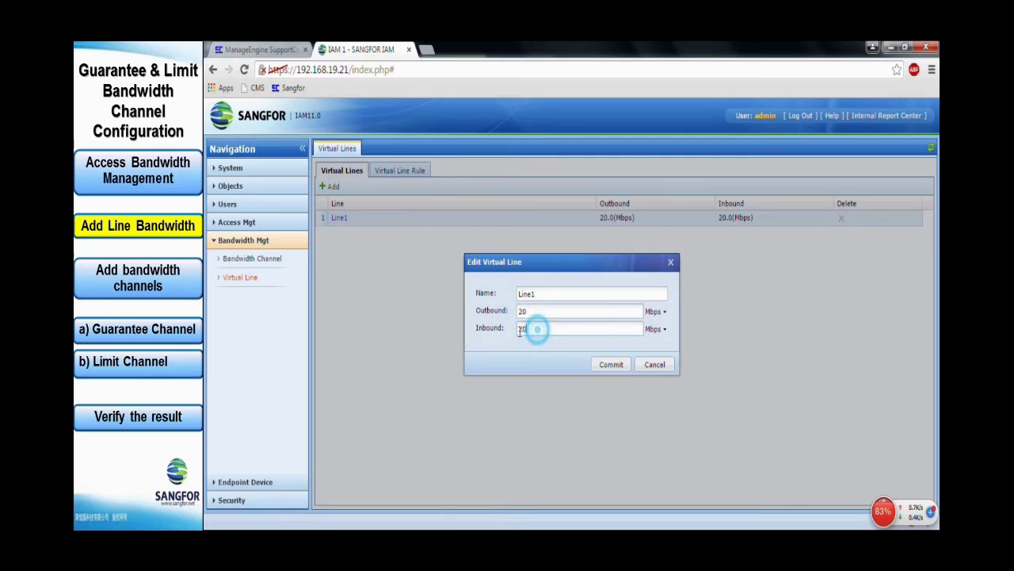
{"action": "left_click", "coordinate": [629, 369]}
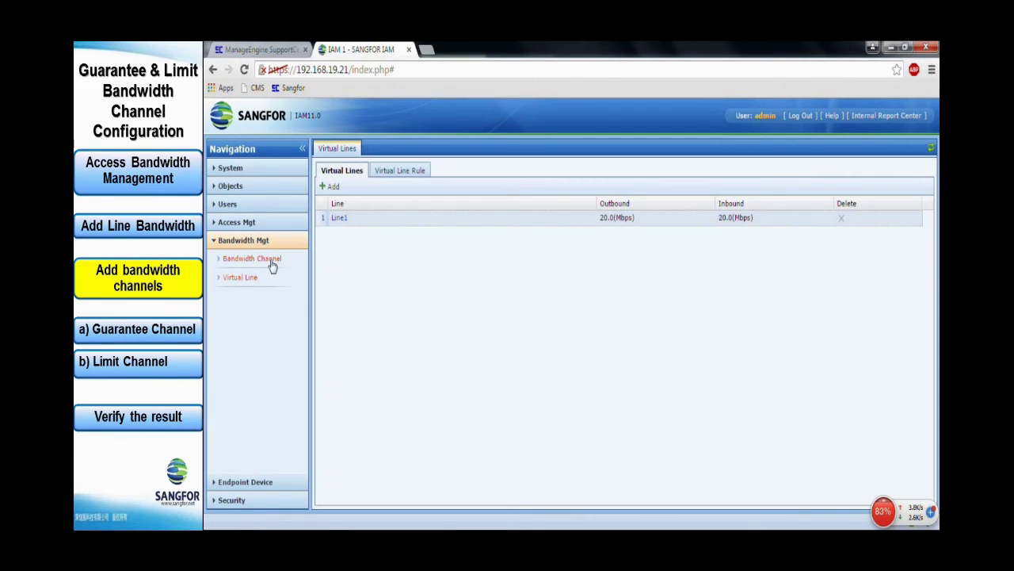
Create a new parent bandwidth channel named "FTP Guarantee".
{"action": "left_click", "coordinate": [272, 266]}
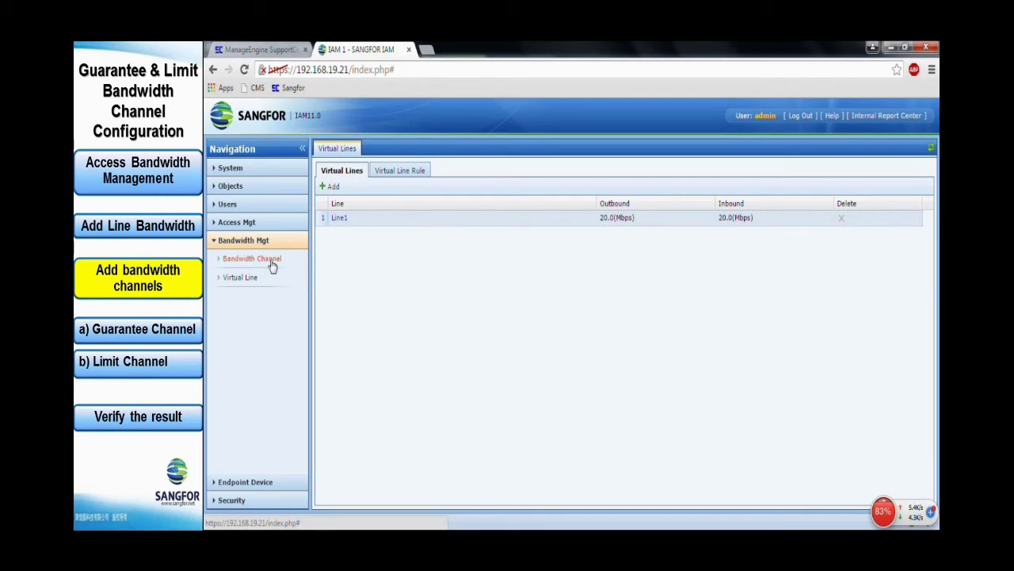
{"action": "left_click", "coordinate": [272, 265]}
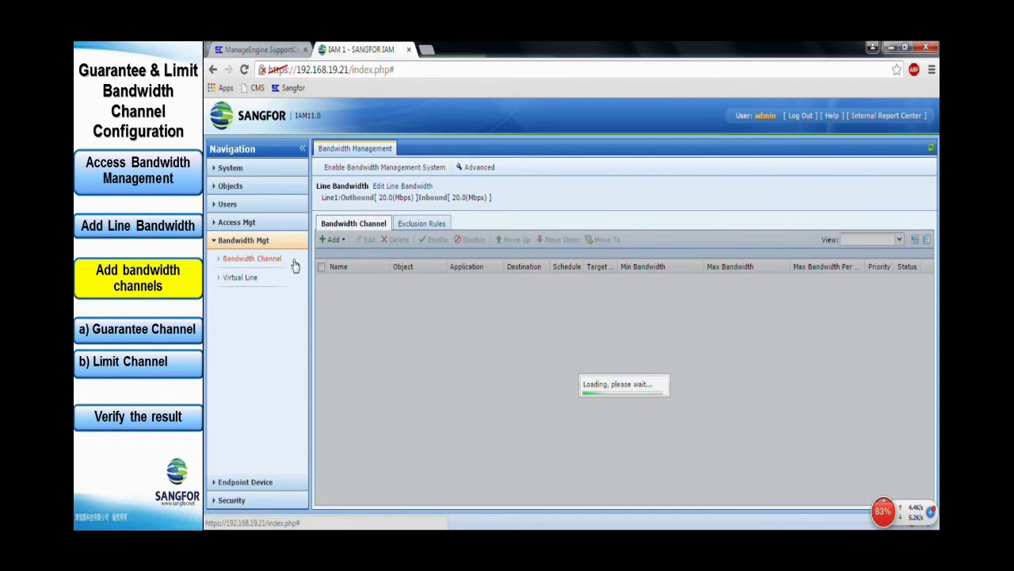
{"action": "left_click", "coordinate": [332, 239]}
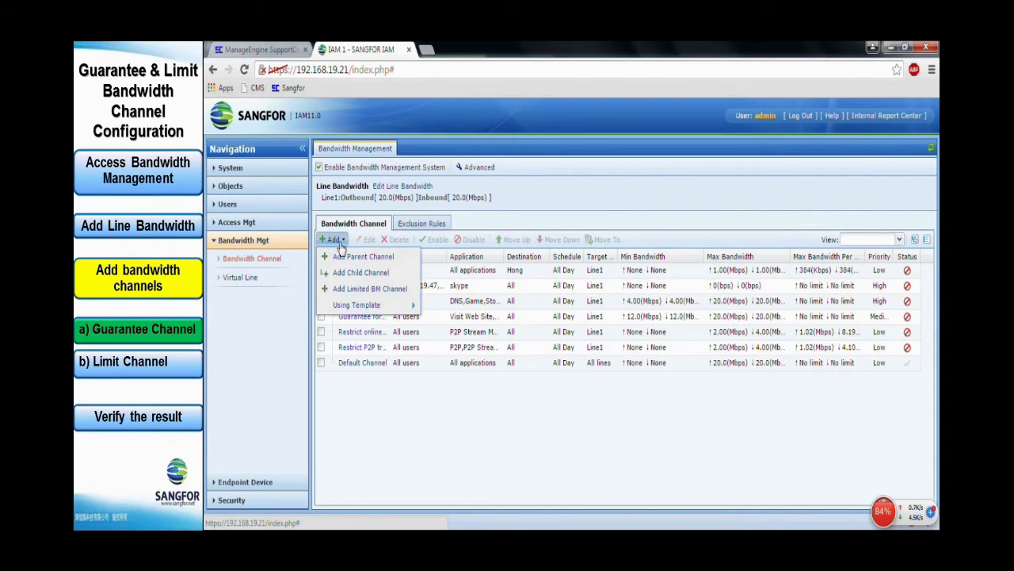
{"action": "left_click", "coordinate": [347, 260]}
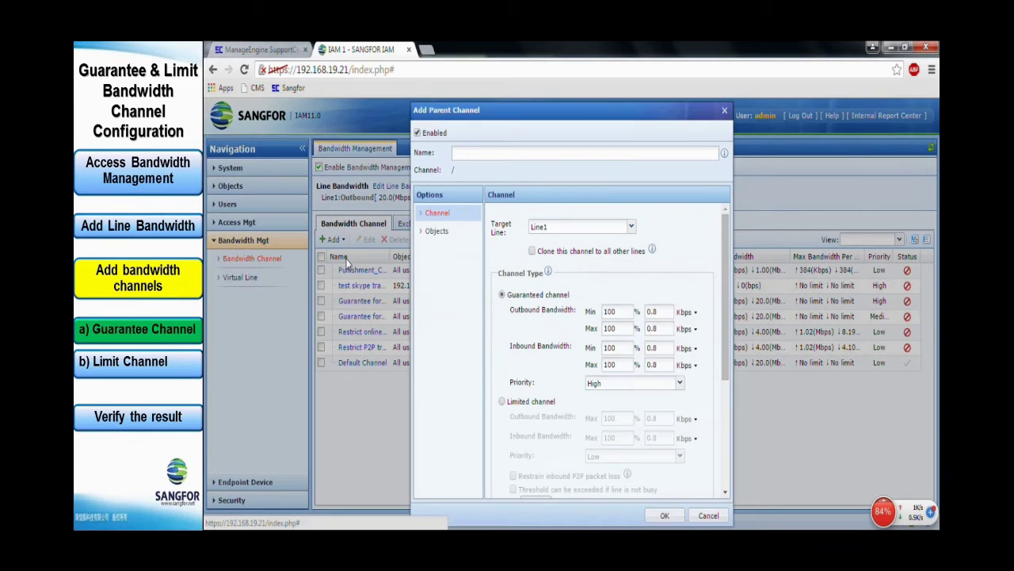
{"action": "left_click", "coordinate": [469, 155]}
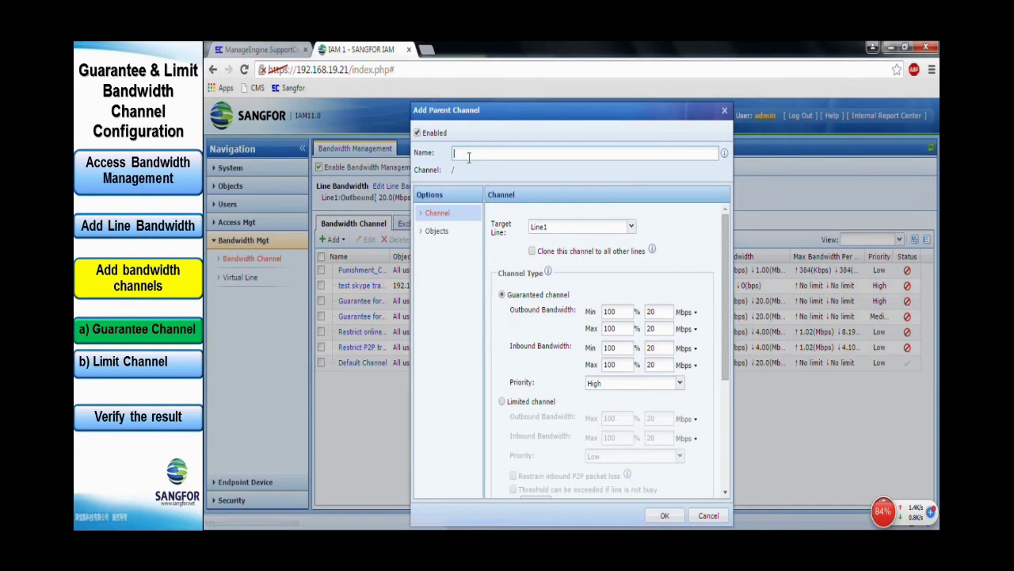
{"action": "type", "text": "FTP"}
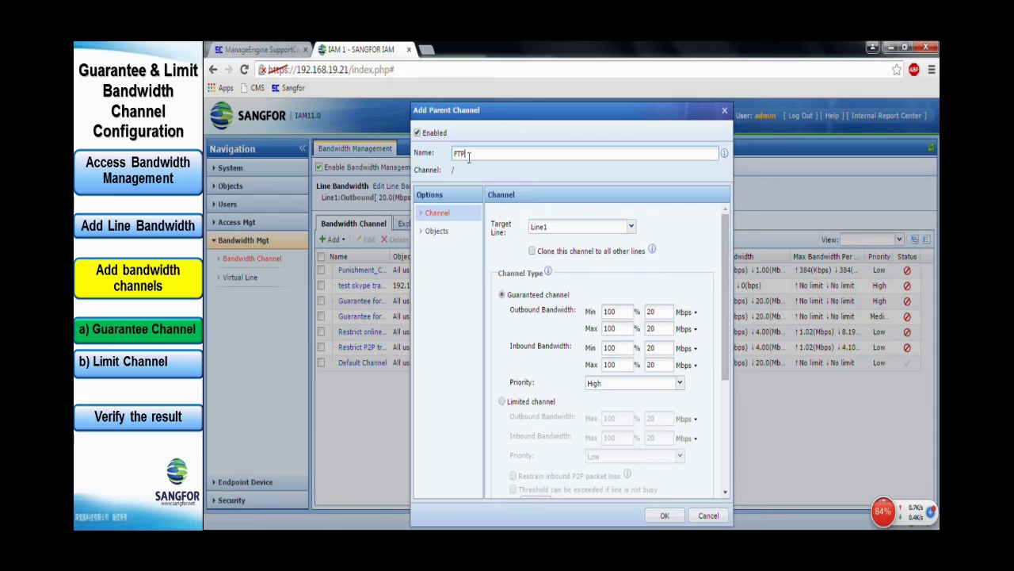
{"action": "type", "text": " Guarantee"}
Set the guaranteed channel's outbound and inbound bandwidth to a minimum of 5 Mbps and a maximum of 8 Mbps each.
{"action": "double_click", "coordinate": [651, 311]}
{"action": "type", "text": "5"}
{"action": "double_click", "coordinate": [651, 328]}
{"action": "type", "text": "8"}
{"action": "double_click", "coordinate": [655, 347]}
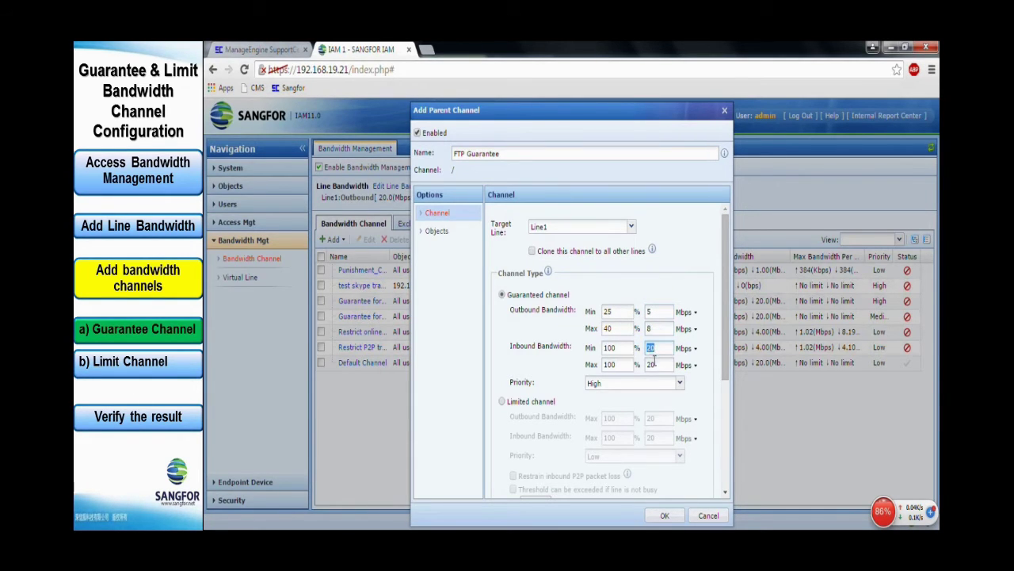
{"action": "type", "text": "5"}
{"action": "double_click", "coordinate": [655, 364]}
{"action": "type", "text": "8"}
{"action": "scroll", "coordinate": [709, 460], "scroll_direction": "down", "scroll_amount": 5}
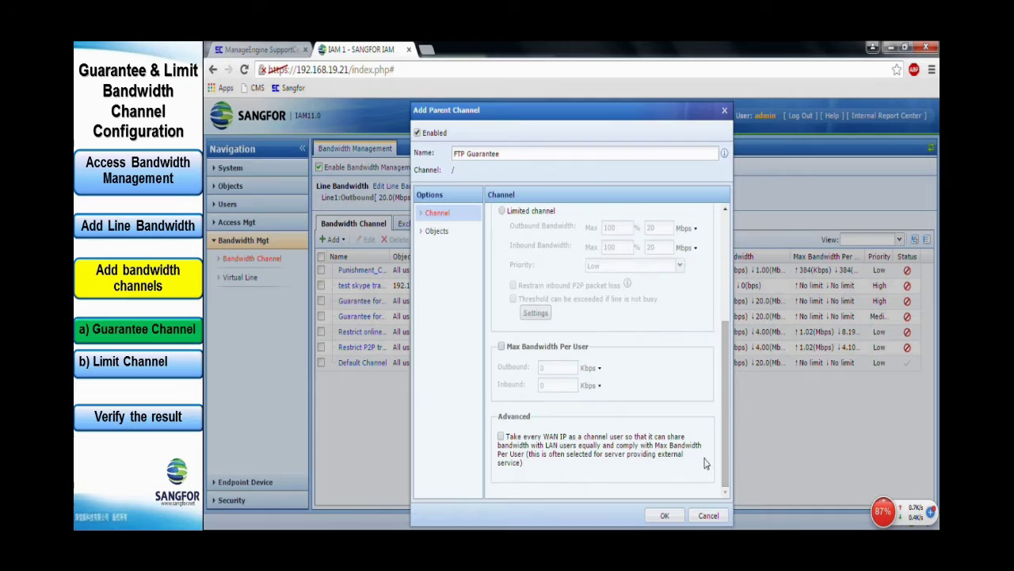
Restrict the channel's objects to the specified application category FTP.
{"action": "left_click", "coordinate": [456, 236]}
{"action": "left_click", "coordinate": [544, 251]}
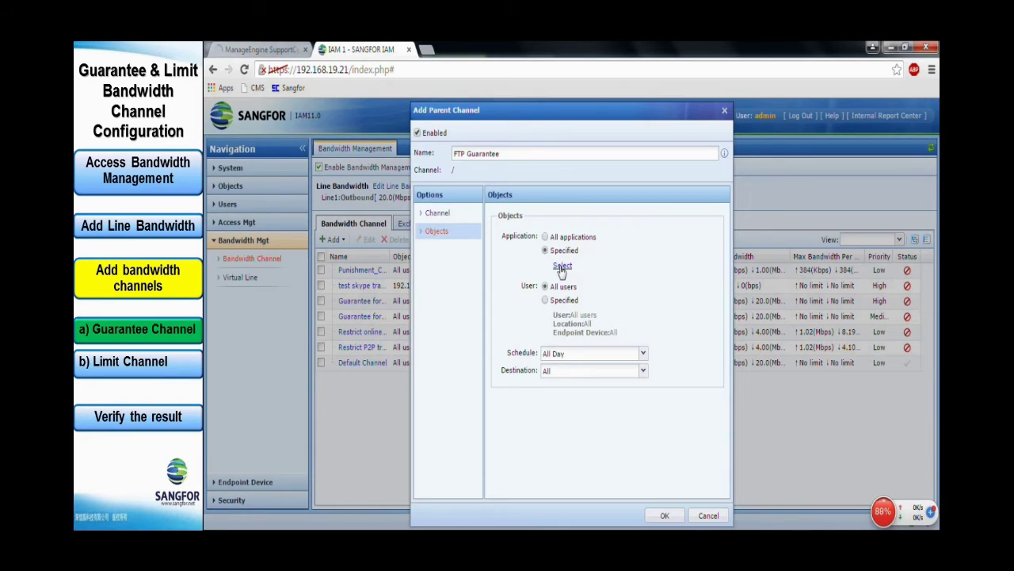
{"action": "left_click", "coordinate": [561, 267]}
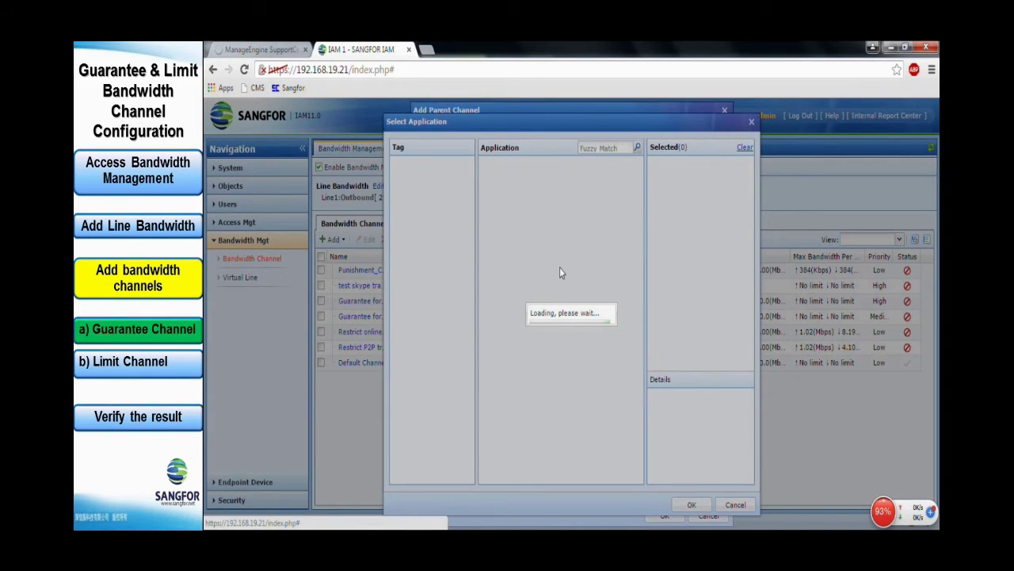
{"action": "left_click", "coordinate": [510, 345]}
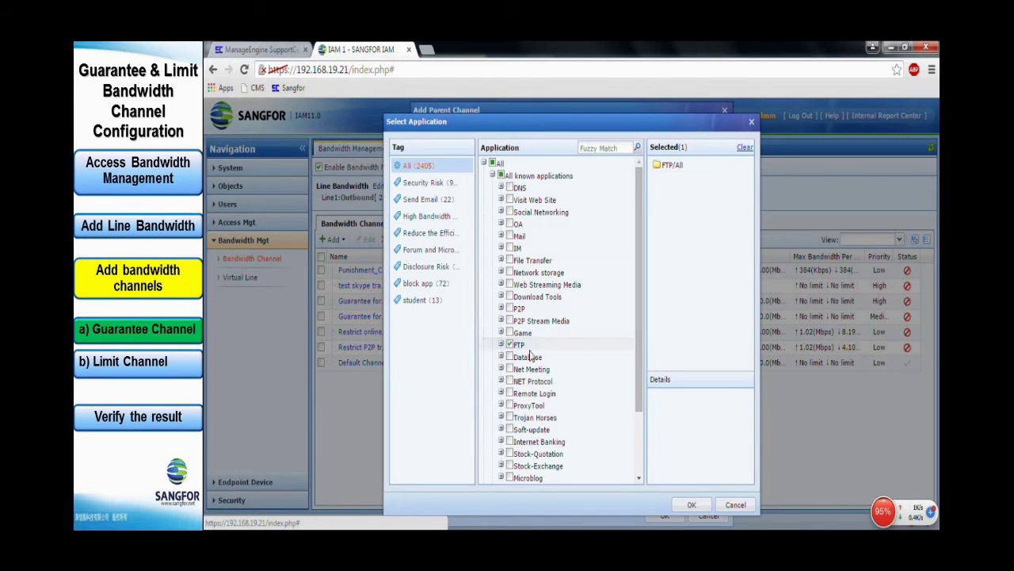
{"action": "left_click", "coordinate": [691, 505]}
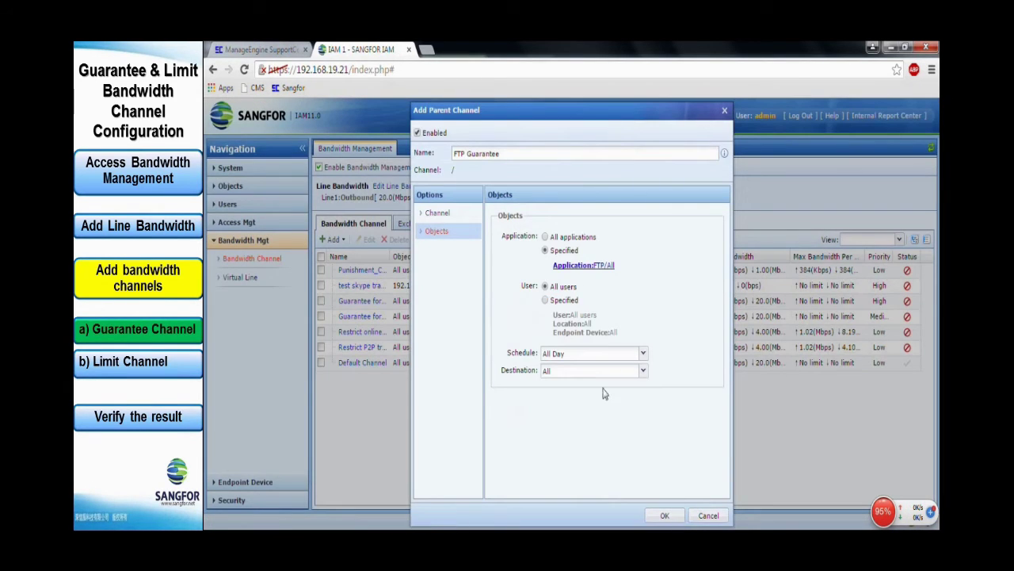
Switch the channel's user scope to specified users and open the list of source IP groups.
{"action": "left_click", "coordinate": [546, 300]}
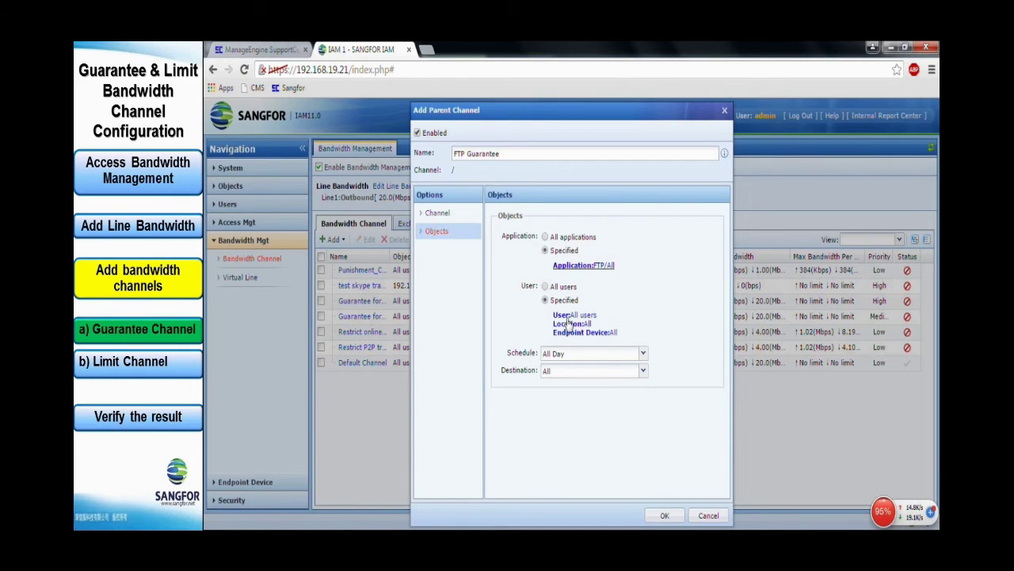
{"action": "left_click", "coordinate": [568, 321]}
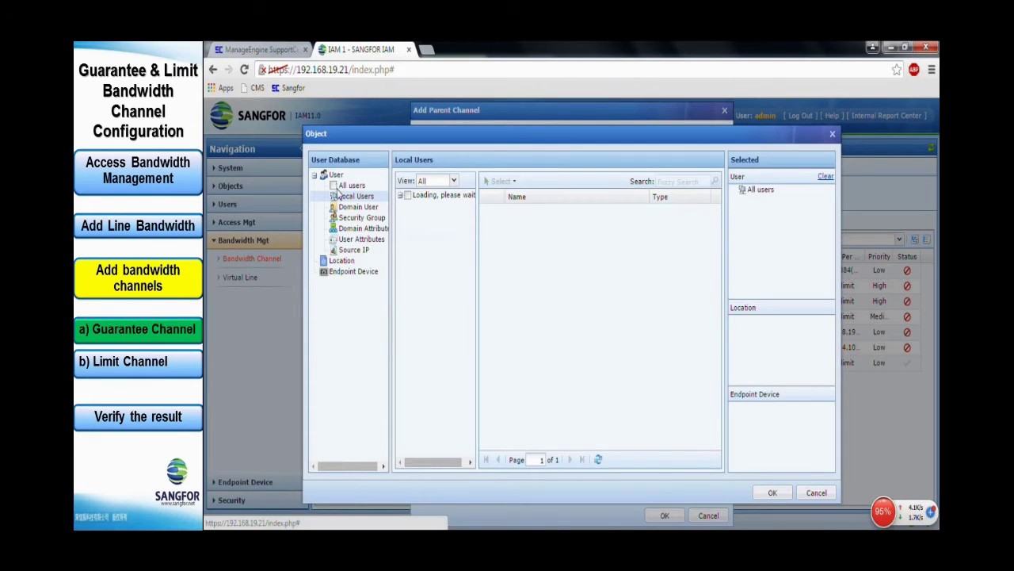
{"action": "left_click", "coordinate": [351, 252]}
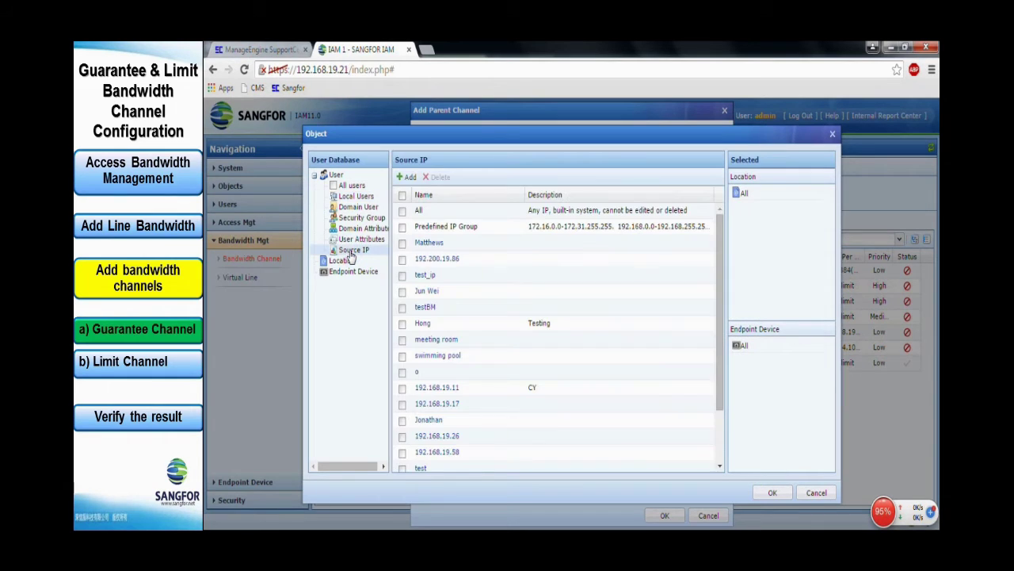
{"action": "scroll", "coordinate": [468, 425], "scroll_direction": "down", "scroll_amount": 3}
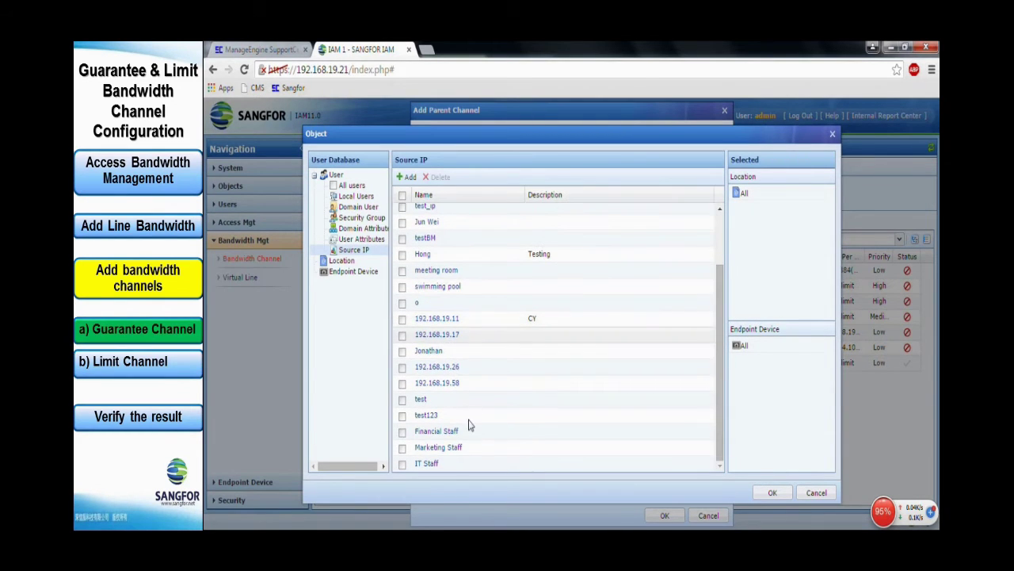
Check the IP address ranges of the Financial Staff, Marketing Staff and IT Staff groups without changing them.
{"action": "left_click", "coordinate": [426, 435]}
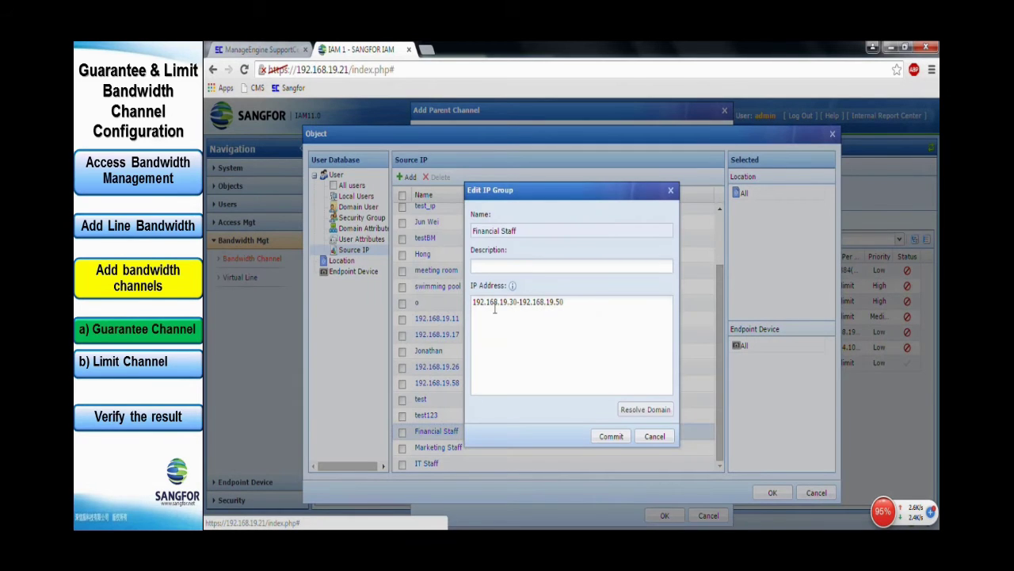
{"action": "left_click_drag", "start_coordinate": [578, 301], "coordinate": [449, 307]}
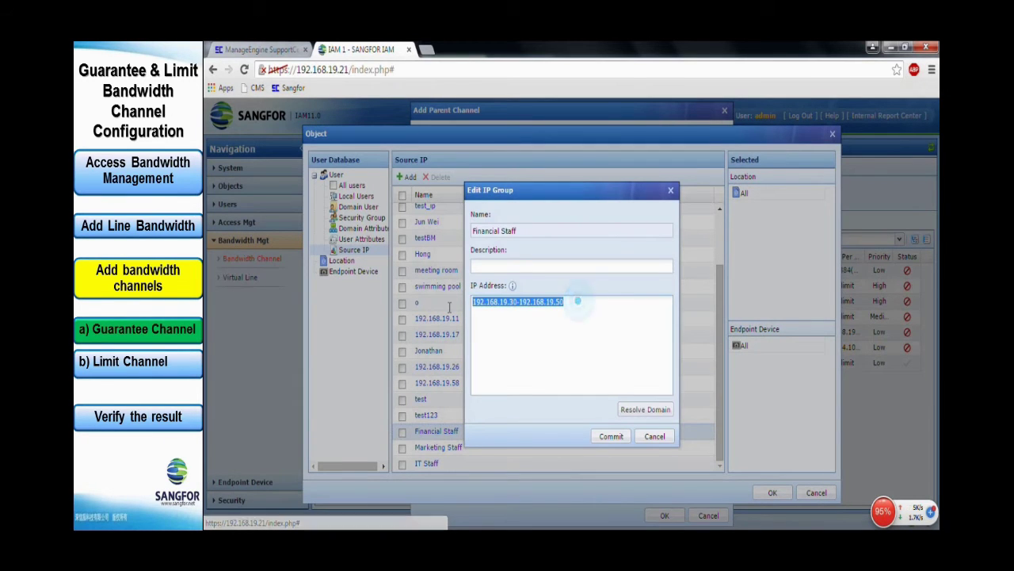
{"action": "left_click", "coordinate": [651, 440]}
{"action": "left_click", "coordinate": [444, 448]}
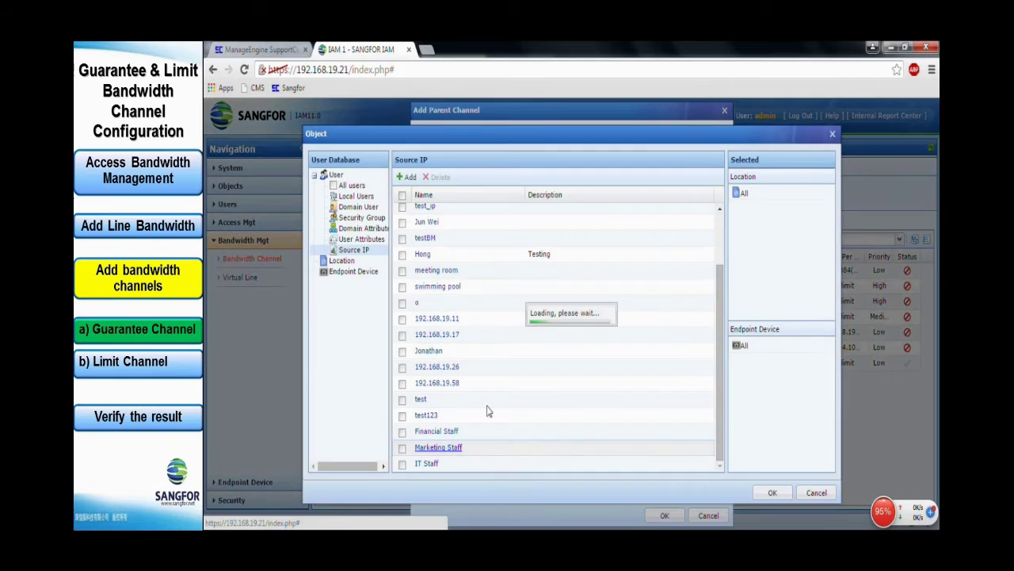
{"action": "left_click_drag", "start_coordinate": [571, 304], "coordinate": [457, 304]}
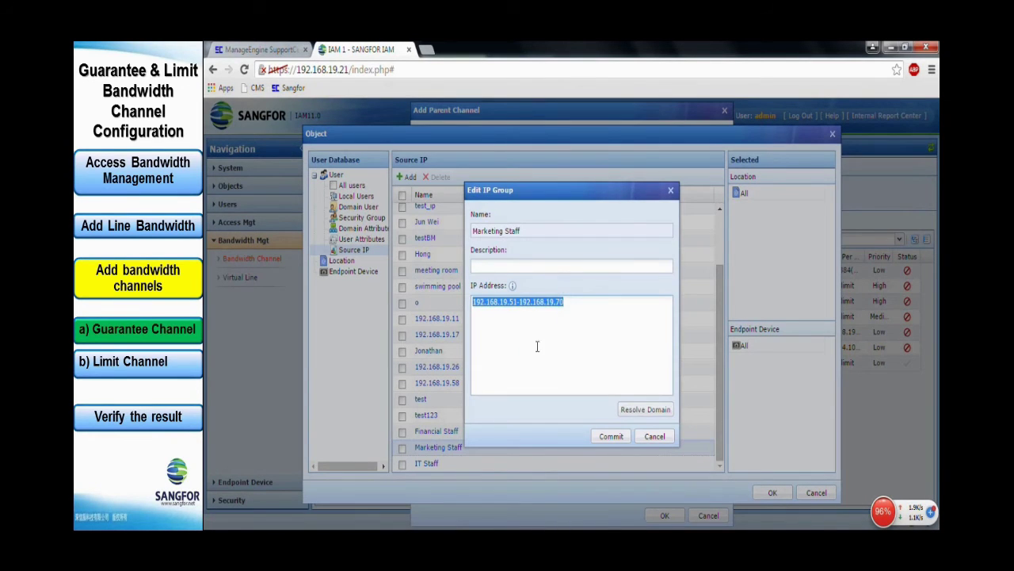
{"action": "left_click", "coordinate": [653, 440]}
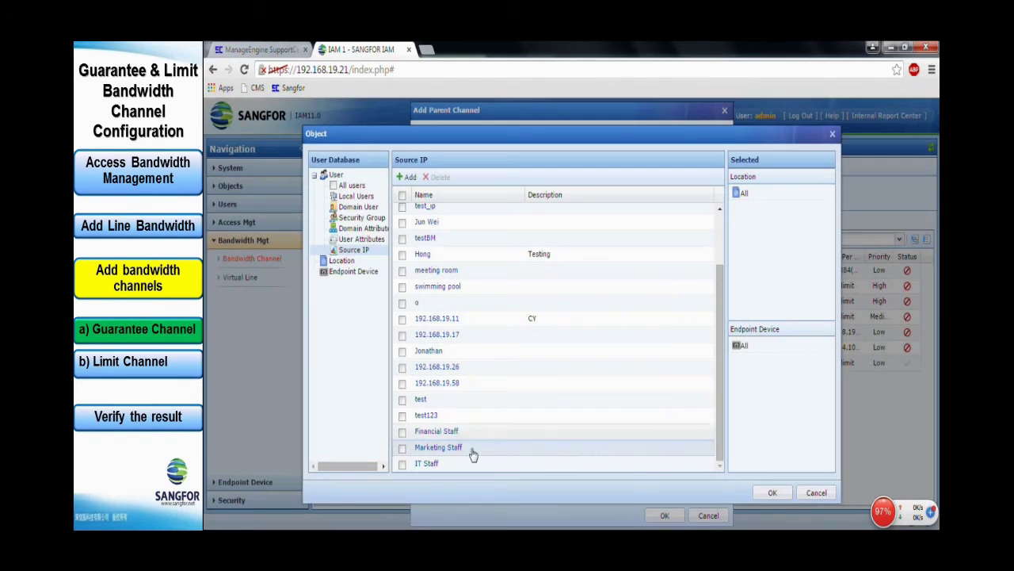
{"action": "left_click", "coordinate": [426, 463]}
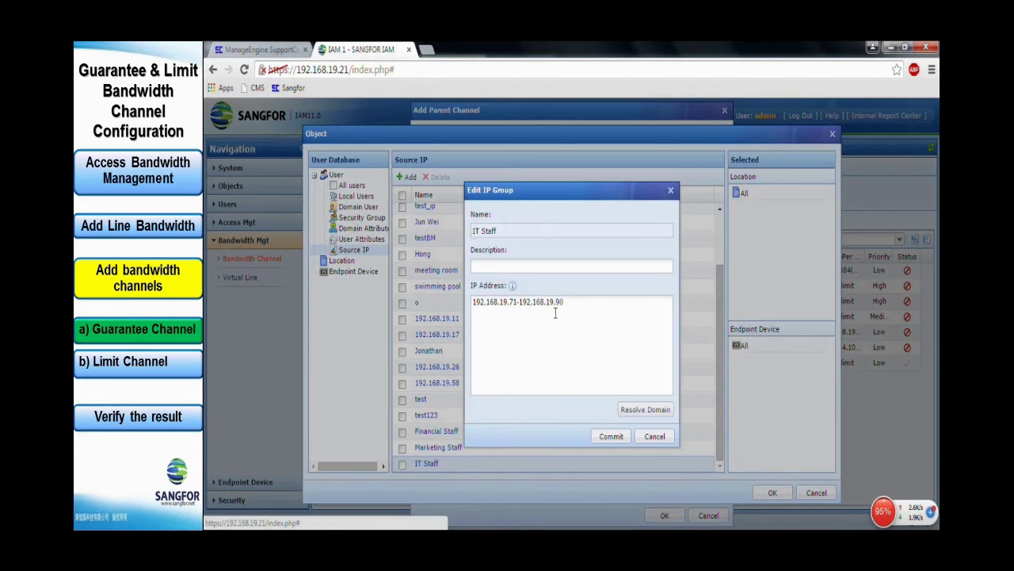
{"action": "left_click_drag", "start_coordinate": [567, 302], "coordinate": [454, 304]}
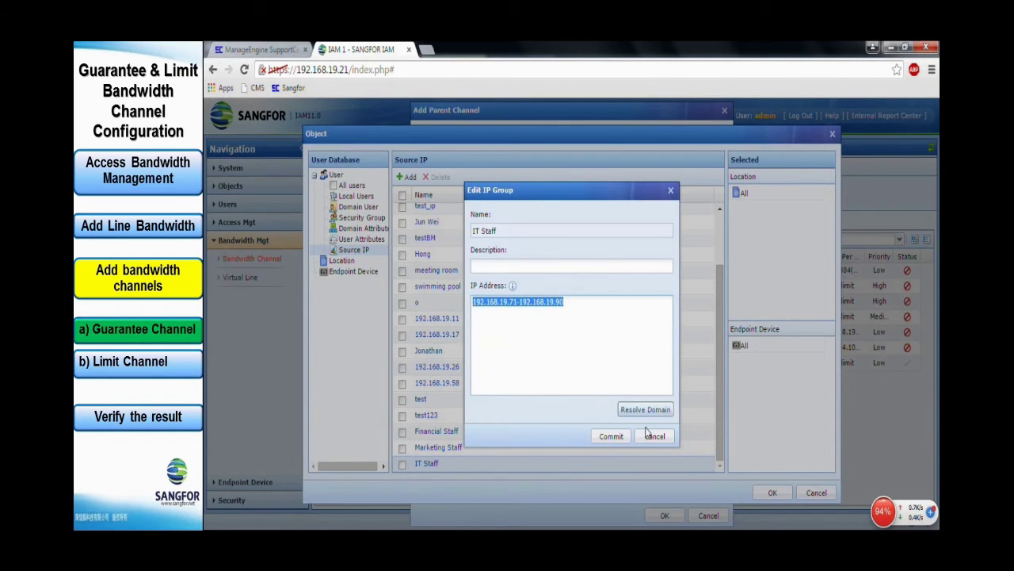
{"action": "left_click", "coordinate": [653, 436]}
Assign the Financial Staff, Marketing Staff and IT Staff source IP groups to the channel and save the channel.
{"action": "left_click", "coordinate": [402, 432]}
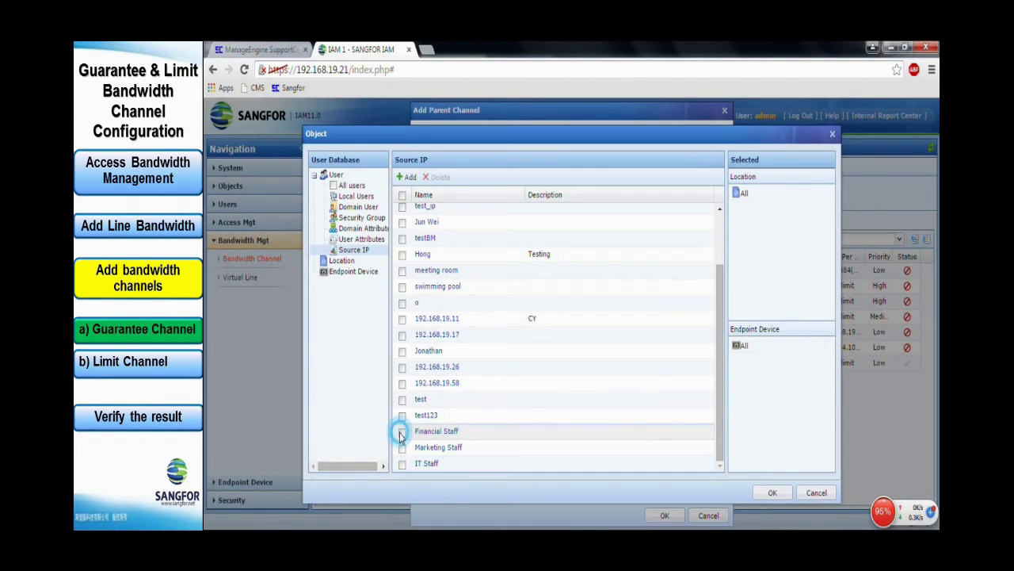
{"action": "left_click", "coordinate": [402, 446]}
{"action": "left_click", "coordinate": [402, 464]}
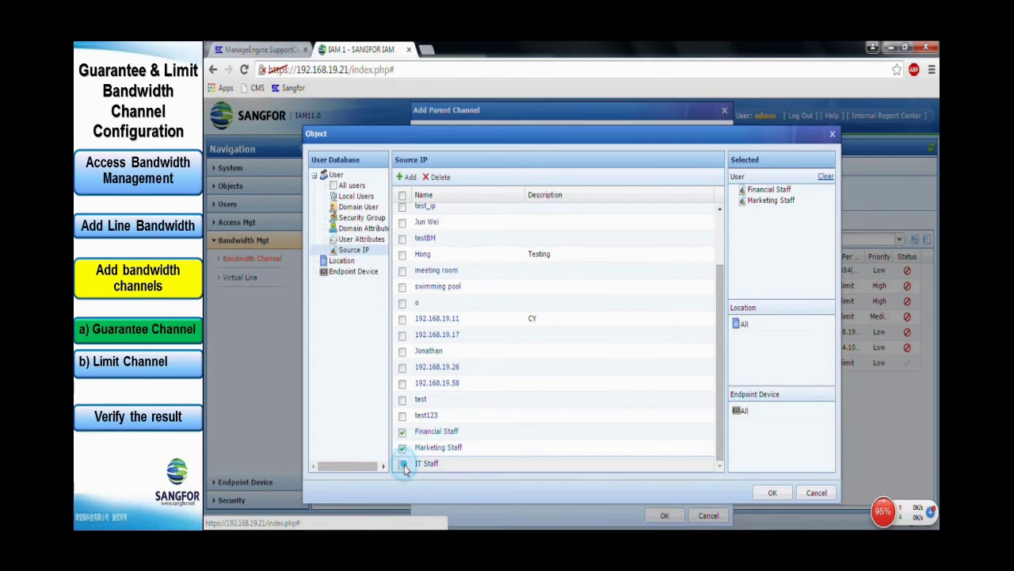
{"action": "left_click", "coordinate": [764, 490]}
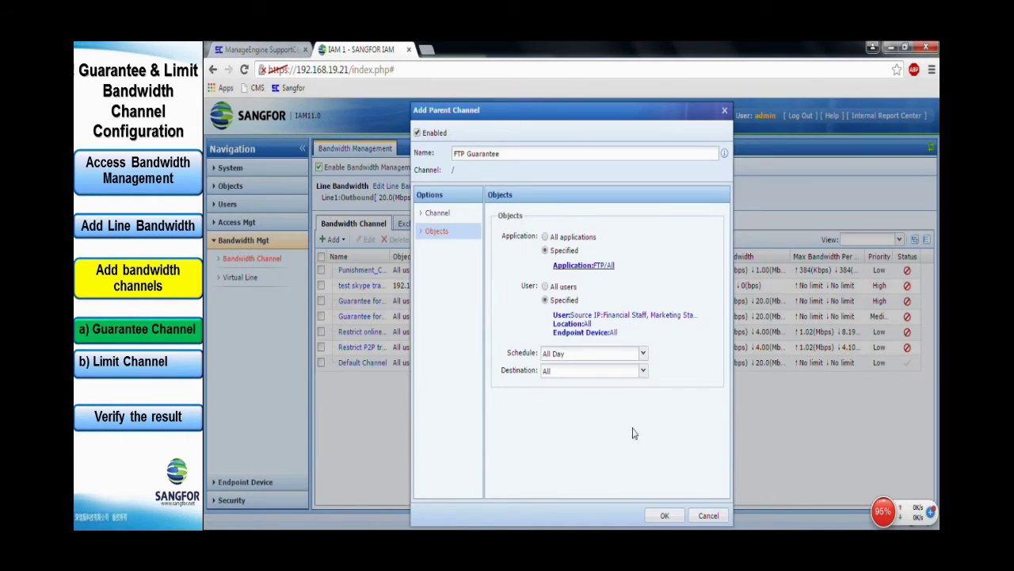
{"action": "left_click", "coordinate": [660, 515]}
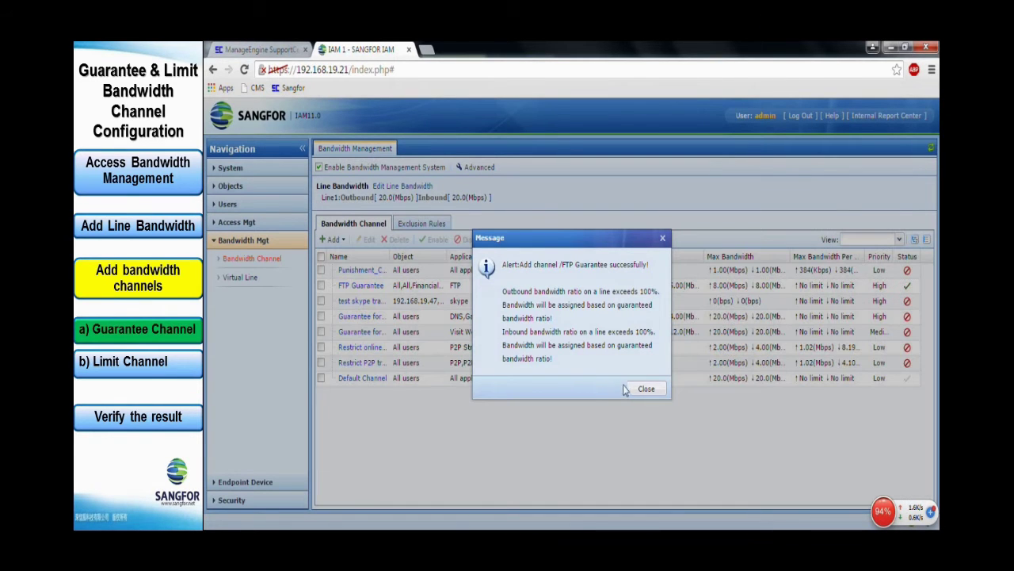
{"action": "left_click", "coordinate": [642, 388]}
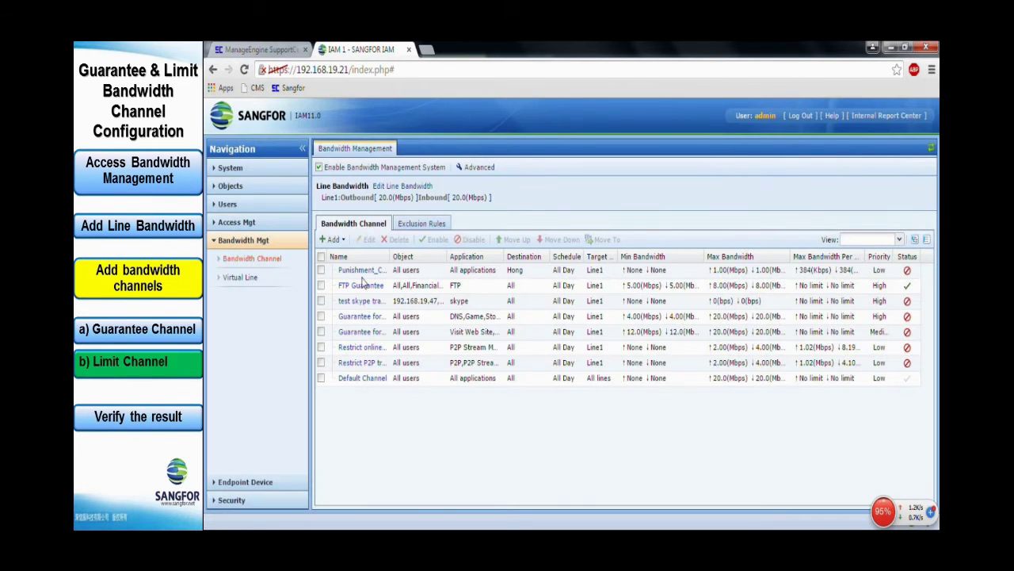
Add a new parent bandwidth channel and name it 4M Staff.
{"action": "left_click", "coordinate": [333, 239]}
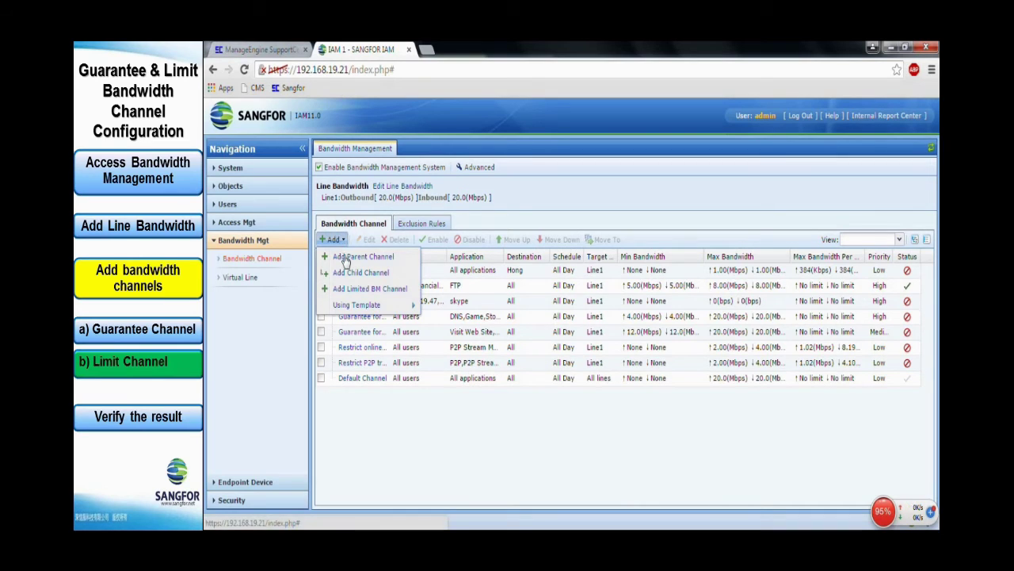
{"action": "left_click", "coordinate": [349, 257]}
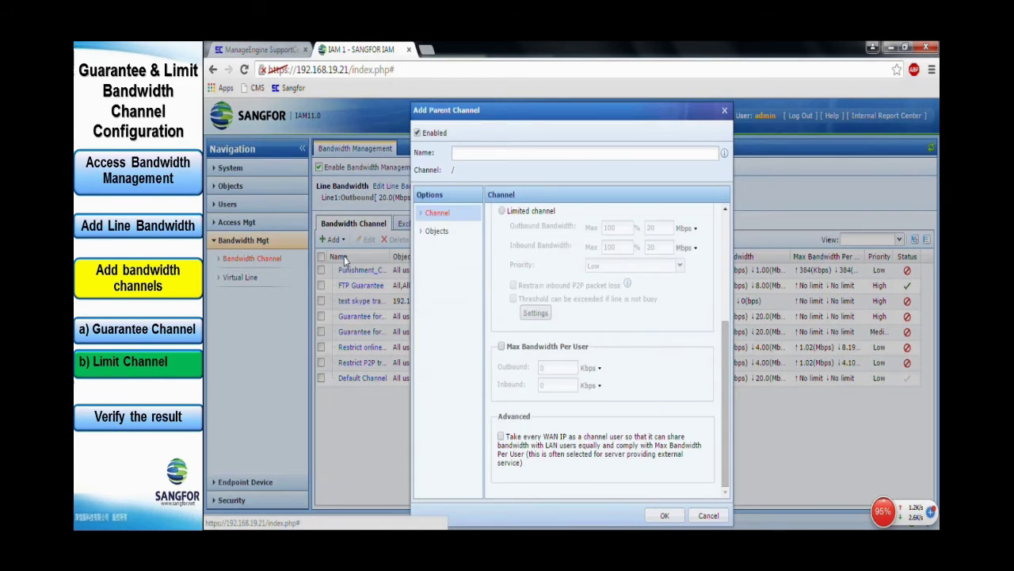
{"action": "left_click", "coordinate": [480, 153]}
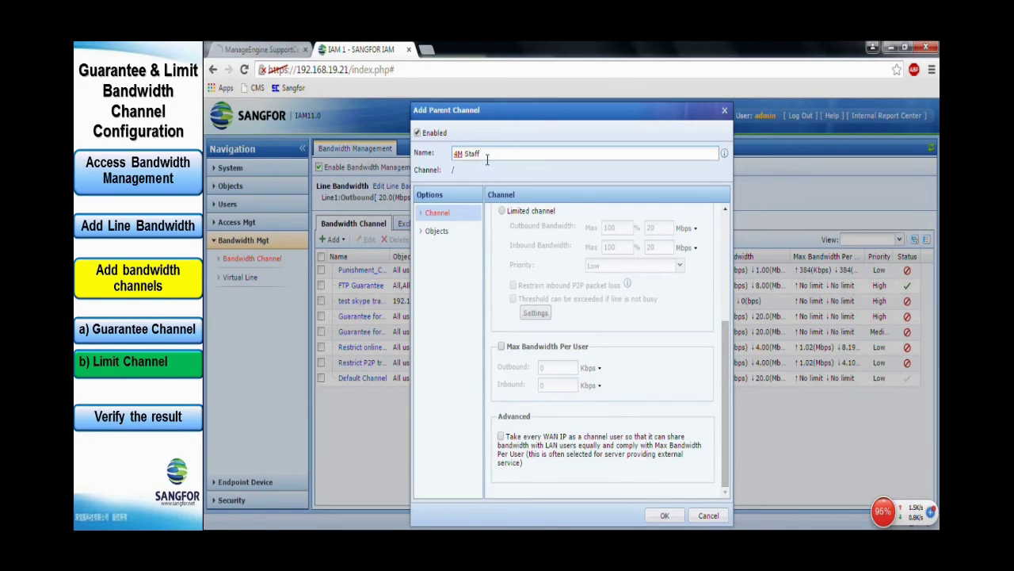
Make it a limited channel with 4 Mbps maximum outbound and inbound bandwidth and High priority.
{"action": "left_click", "coordinate": [502, 212]}
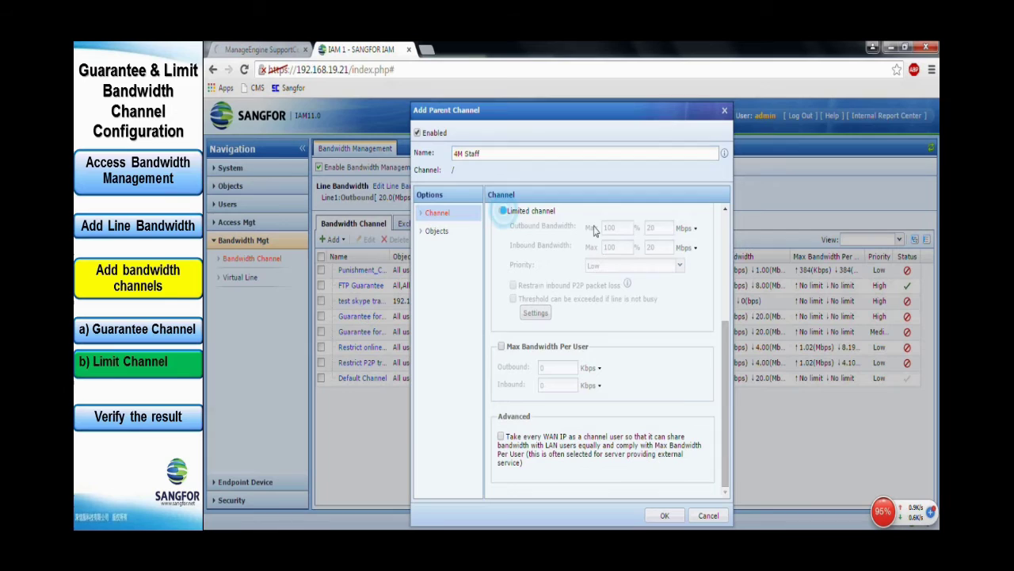
{"action": "left_click_drag", "start_coordinate": [660, 227], "coordinate": [634, 249]}
{"action": "type", "text": "4"}
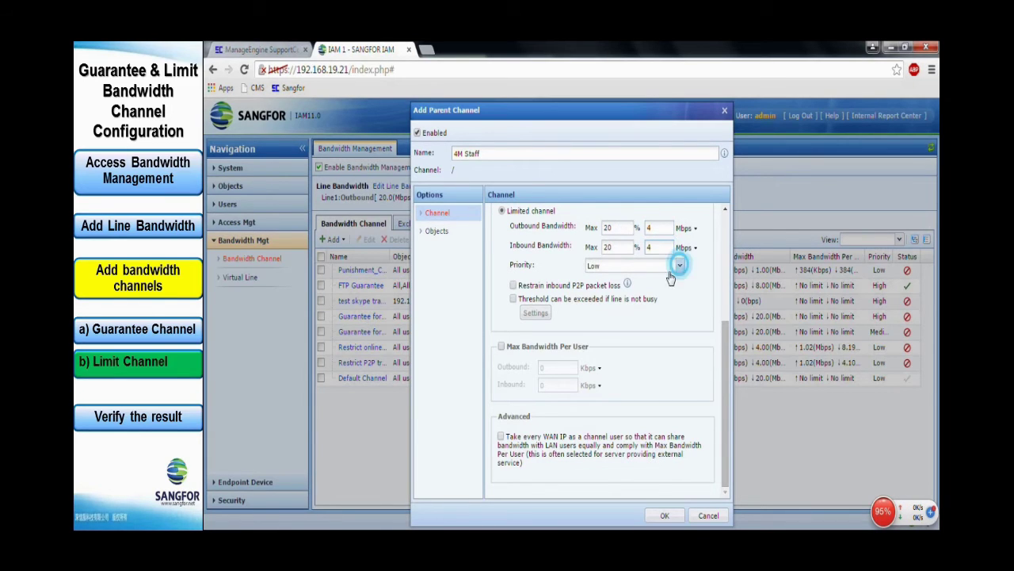
{"action": "left_click", "coordinate": [675, 265]}
{"action": "left_click", "coordinate": [610, 306]}
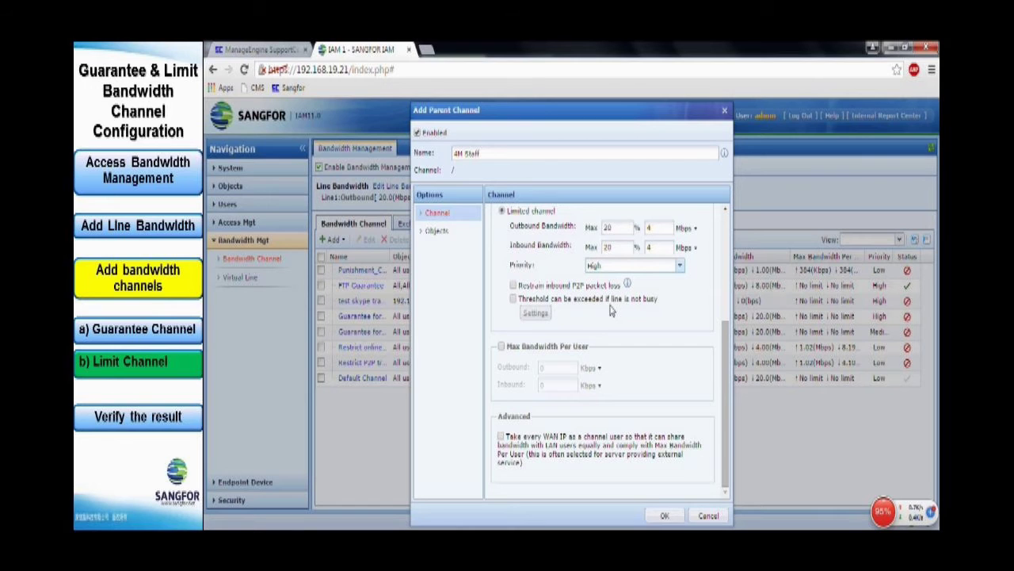
Apply the 4M Staff channel to the Financial Staff, Marketing Staff and IT Staff source IP groups and save it.
{"action": "left_click", "coordinate": [439, 233]}
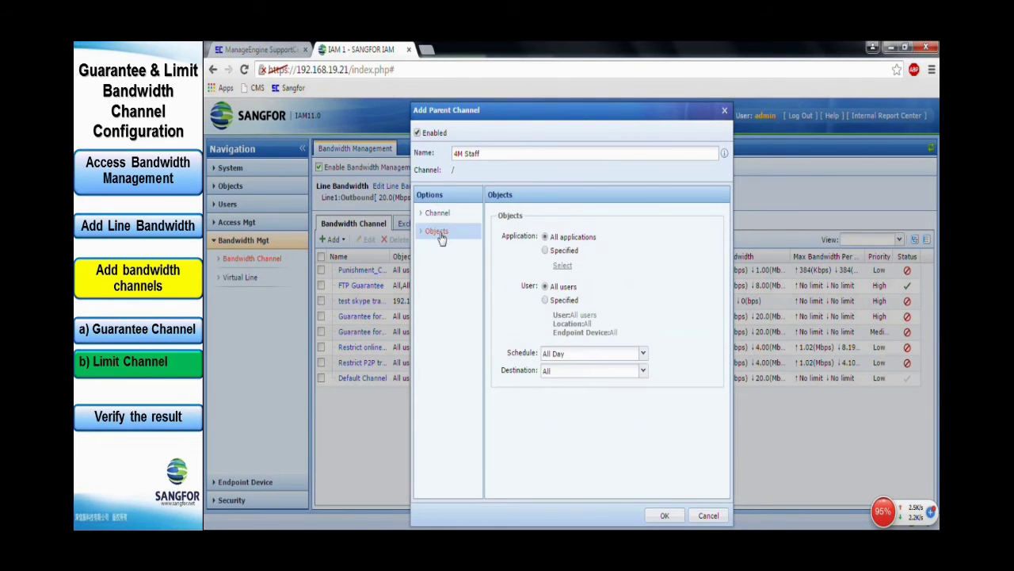
{"action": "left_click", "coordinate": [563, 300]}
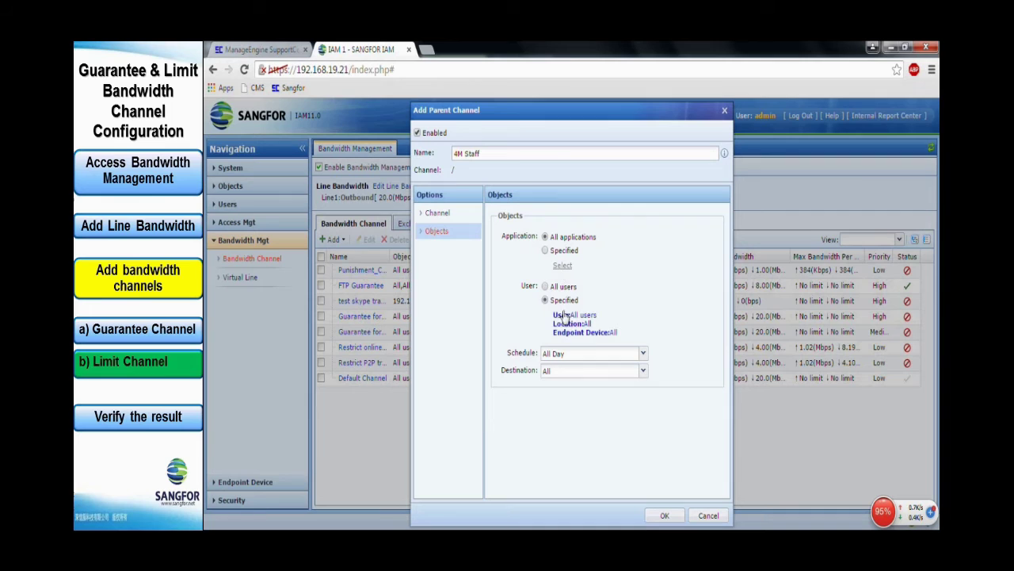
{"action": "left_click", "coordinate": [567, 321]}
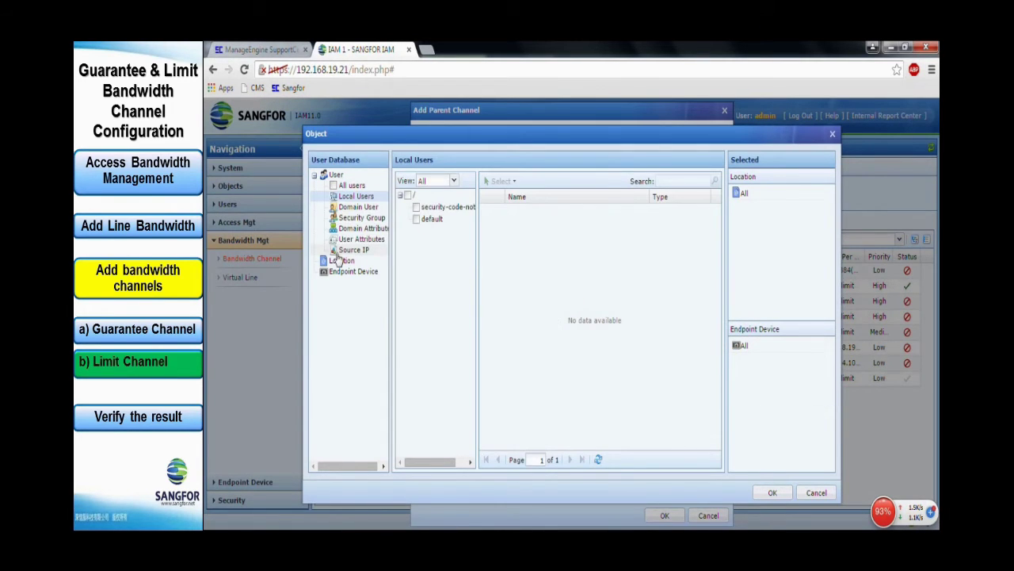
{"action": "left_click", "coordinate": [354, 250]}
{"action": "left_click", "coordinate": [403, 431]}
{"action": "left_click", "coordinate": [403, 447]}
{"action": "left_click", "coordinate": [402, 463]}
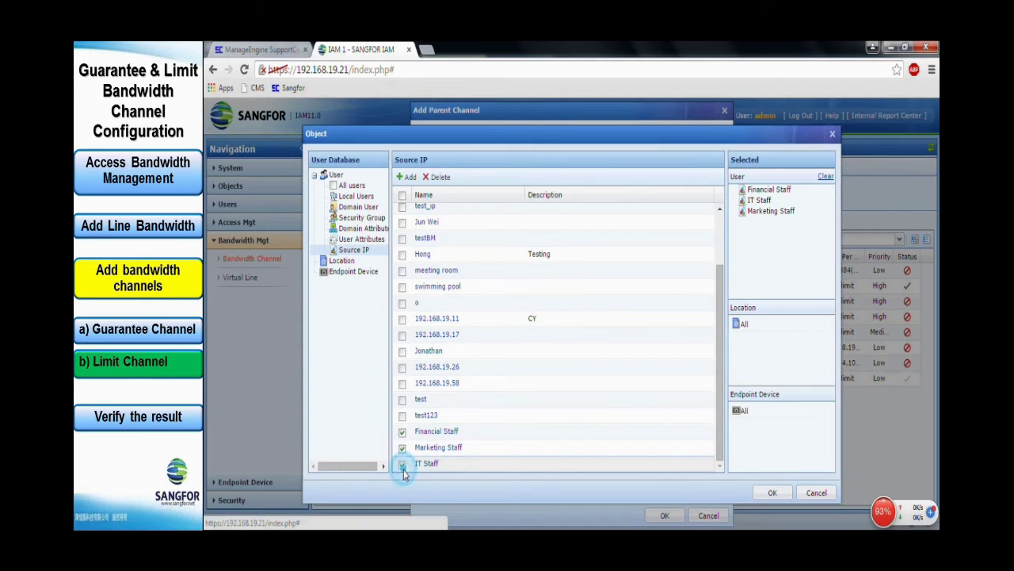
{"action": "left_click", "coordinate": [772, 492]}
{"action": "left_click", "coordinate": [664, 515]}
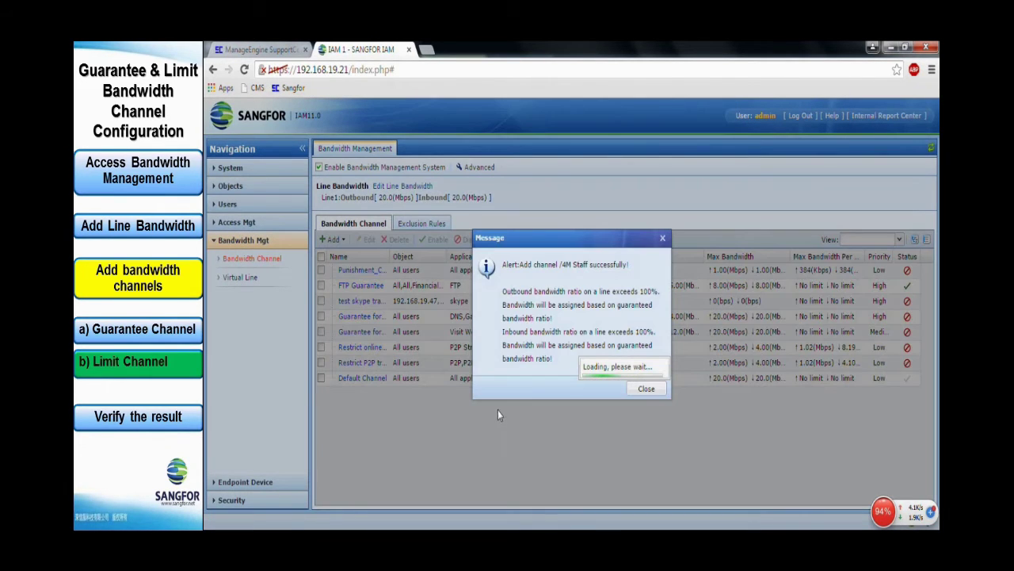
{"action": "left_click", "coordinate": [643, 389]}
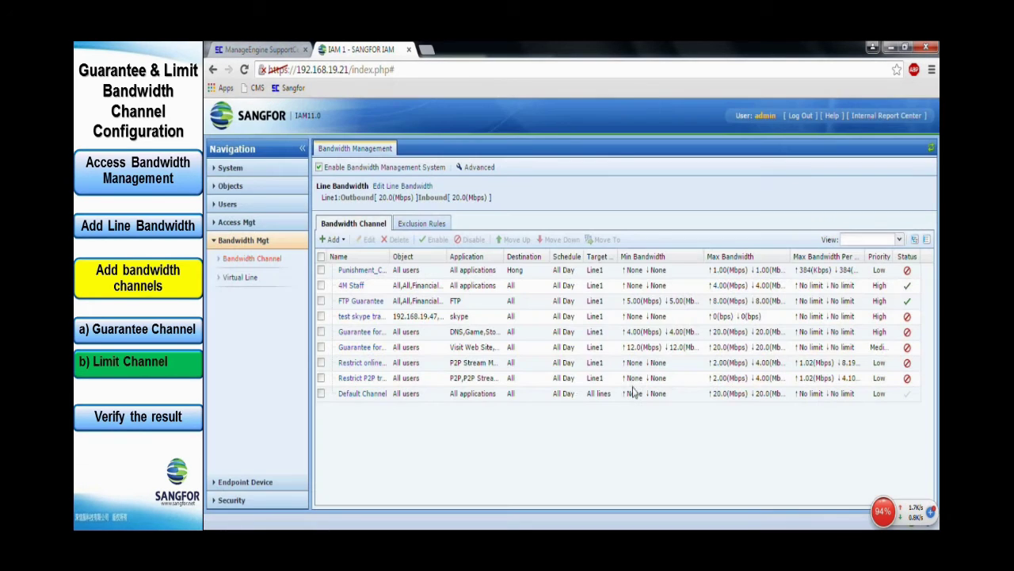
Add a child channel named 2M Staff under the 4M Staff channel.
{"action": "left_click", "coordinate": [321, 285]}
{"action": "left_click", "coordinate": [332, 239]}
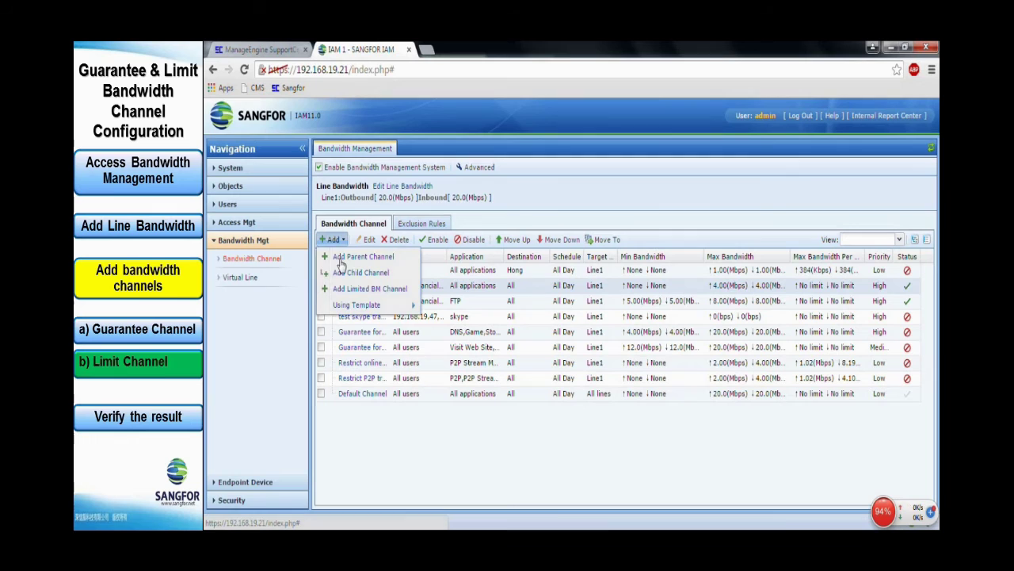
{"action": "left_click", "coordinate": [354, 272]}
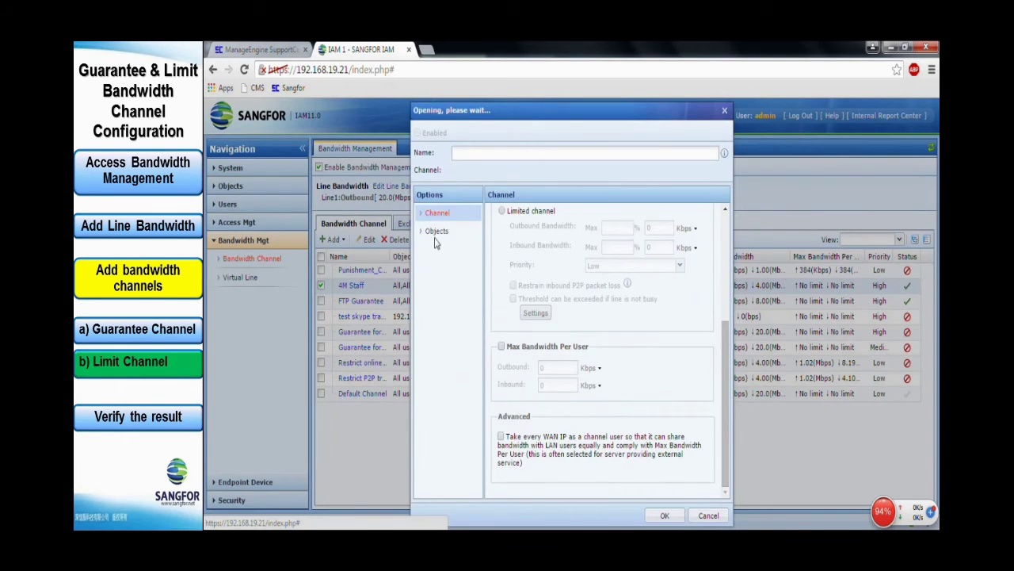
{"action": "left_click", "coordinate": [479, 152]}
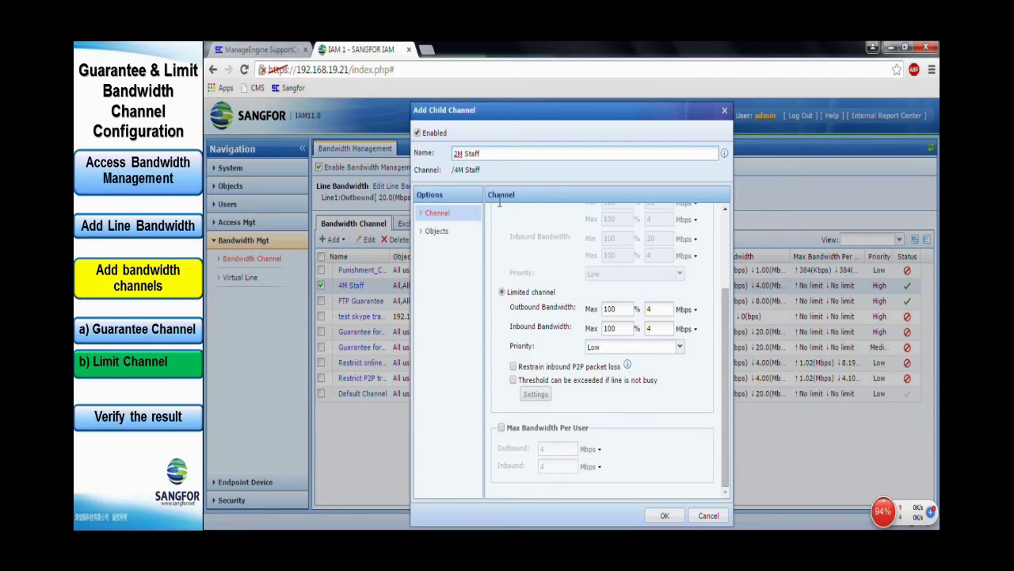
Limit the child channel to 2 Mbps outbound and 2 Mbps inbound with Medium priority.
{"action": "double_click", "coordinate": [664, 308]}
{"action": "type", "text": "2"}
{"action": "double_click", "coordinate": [657, 327]}
{"action": "type", "text": "2"}
{"action": "left_click", "coordinate": [679, 346]}
{"action": "left_click", "coordinate": [609, 374]}
Remove the IT Staff source IP group from the 2M Staff channel's specified users and save the channel.
{"action": "left_click", "coordinate": [435, 231]}
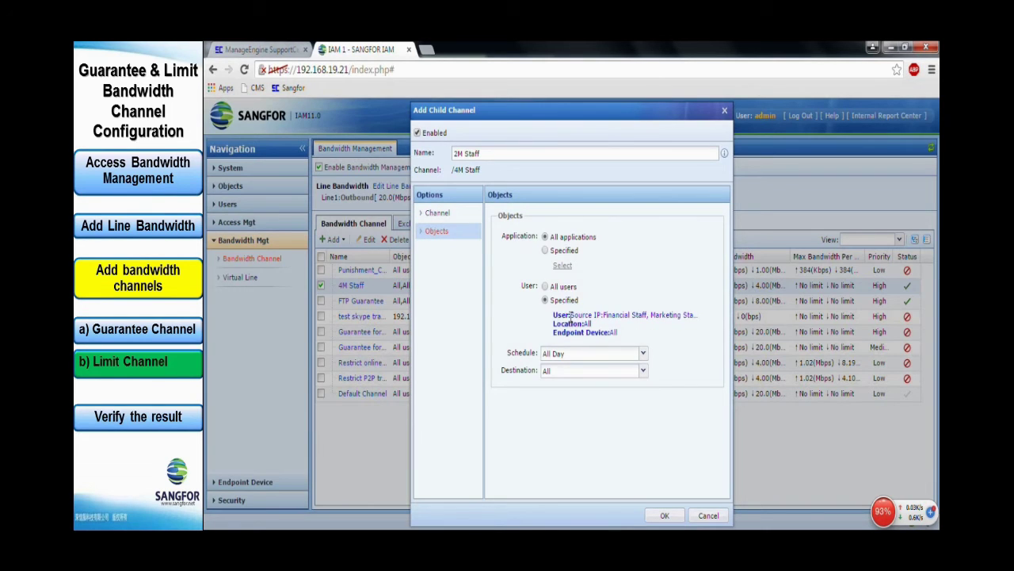
{"action": "left_click", "coordinate": [569, 315]}
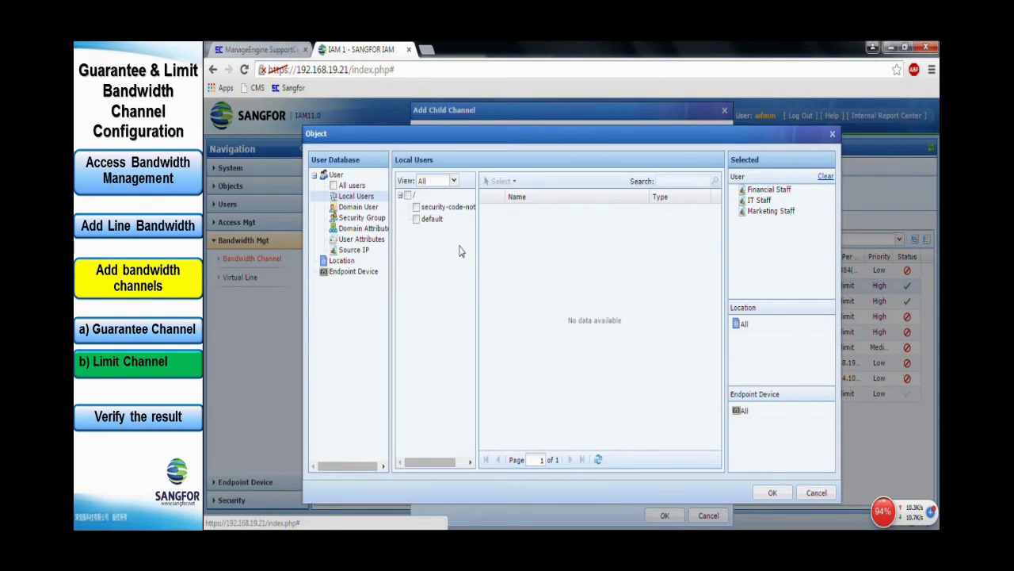
{"action": "left_click", "coordinate": [353, 250]}
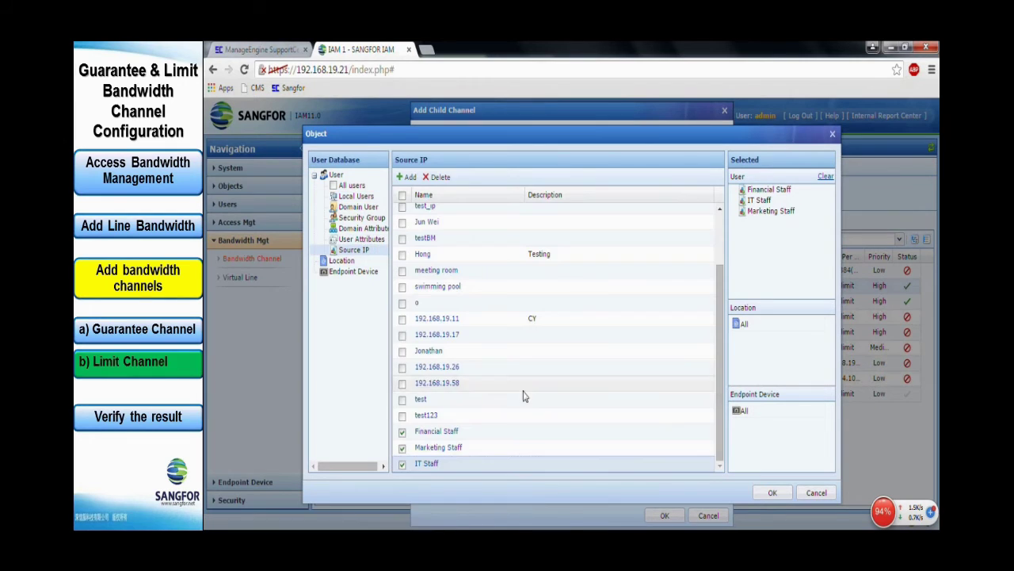
{"action": "left_click", "coordinate": [427, 464]}
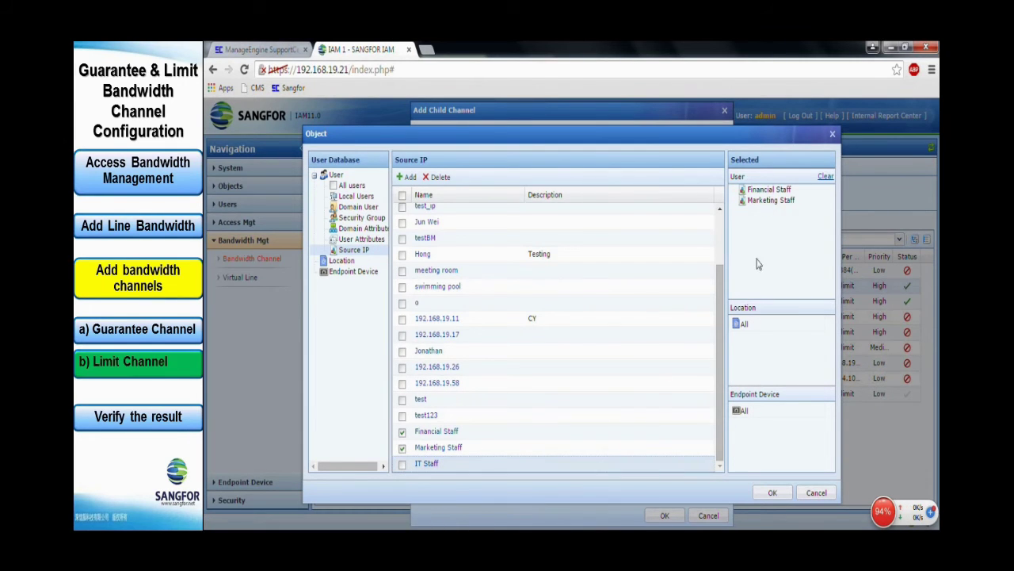
{"action": "left_click", "coordinate": [774, 493]}
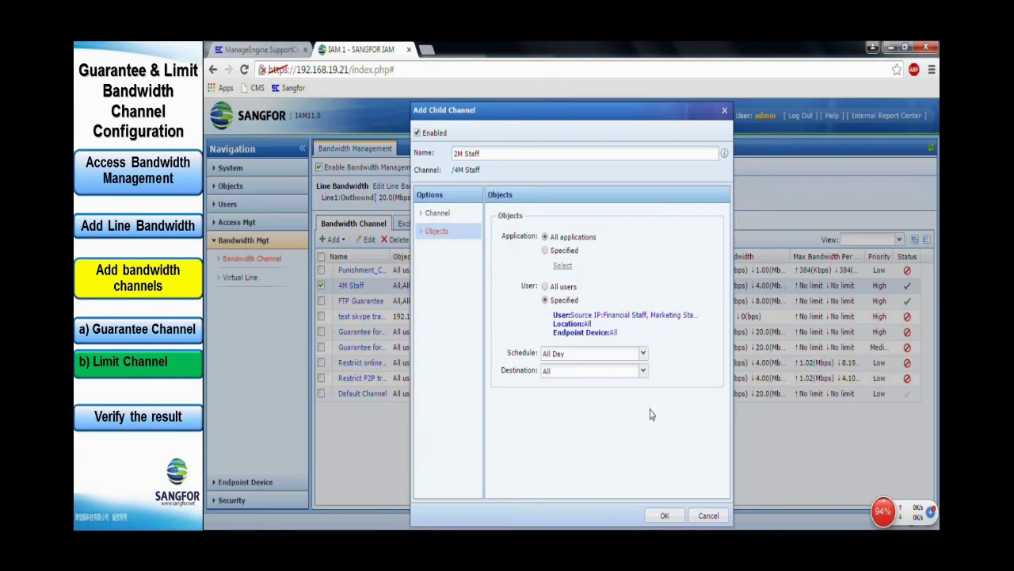
{"action": "left_click", "coordinate": [664, 516]}
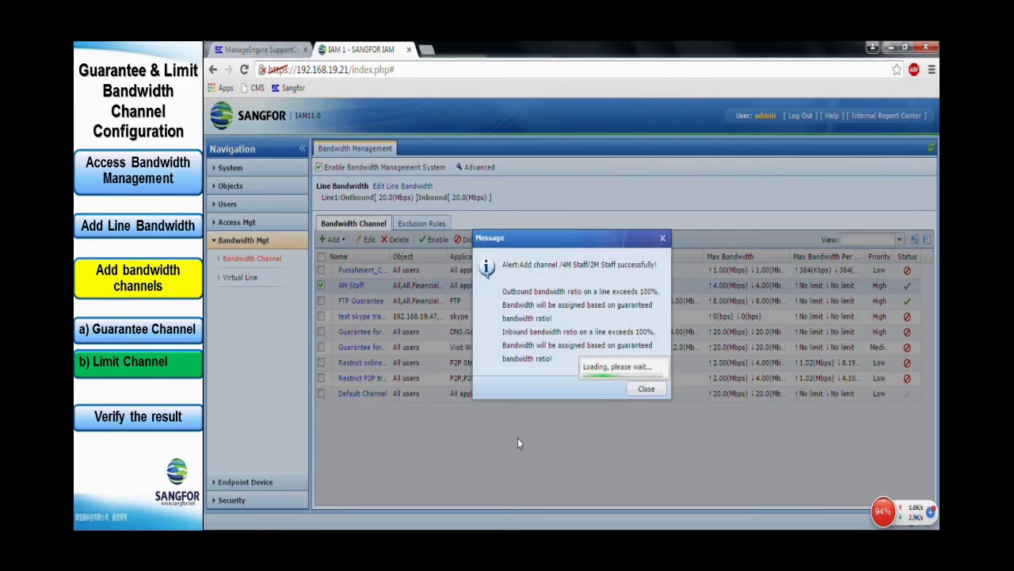
{"action": "left_click", "coordinate": [644, 387]}
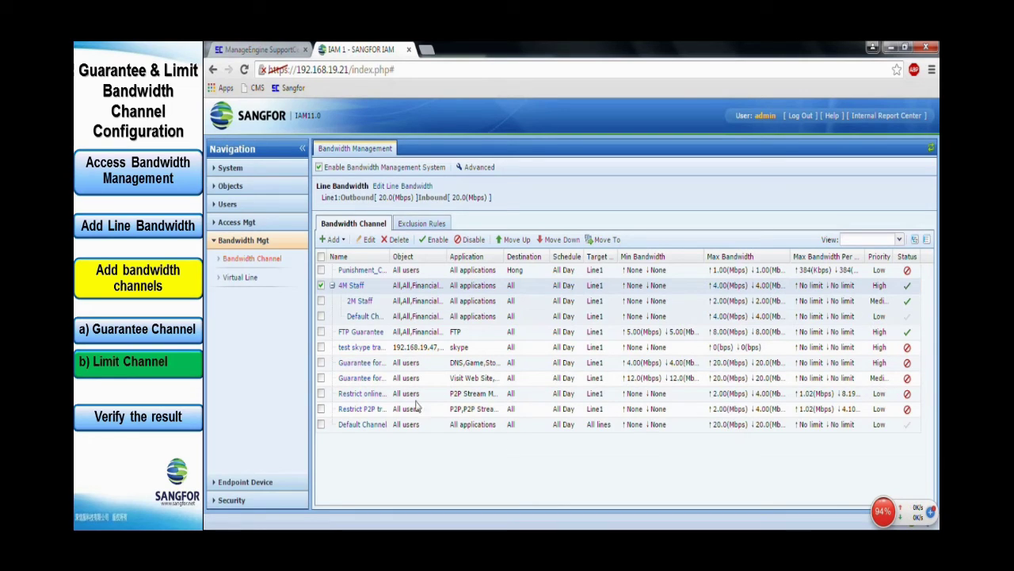
Move the FTP Guarantee channel above the 4M Staff channel in the channel list.
{"action": "left_click", "coordinate": [321, 332]}
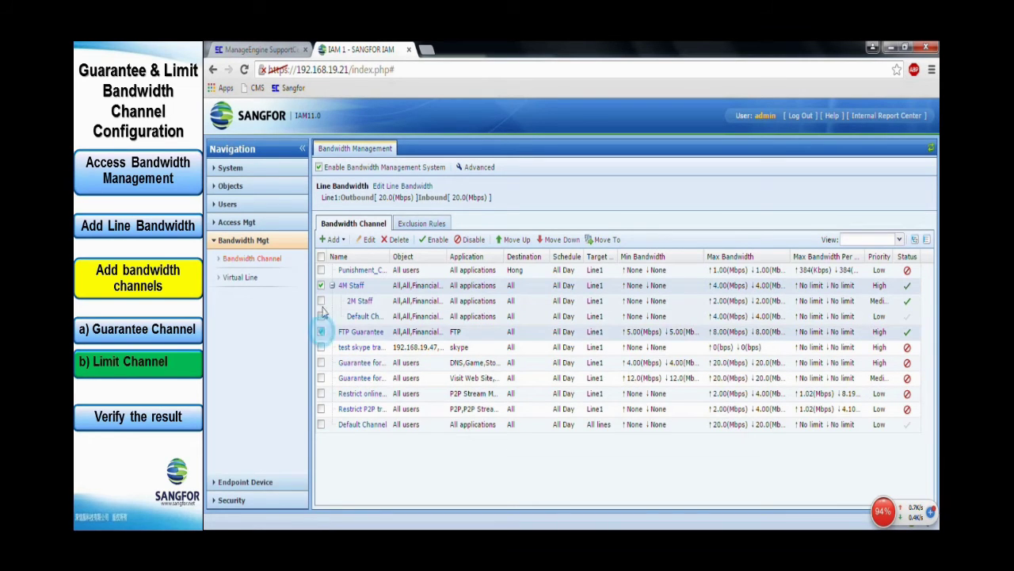
{"action": "left_click", "coordinate": [321, 285]}
{"action": "left_click", "coordinate": [515, 239]}
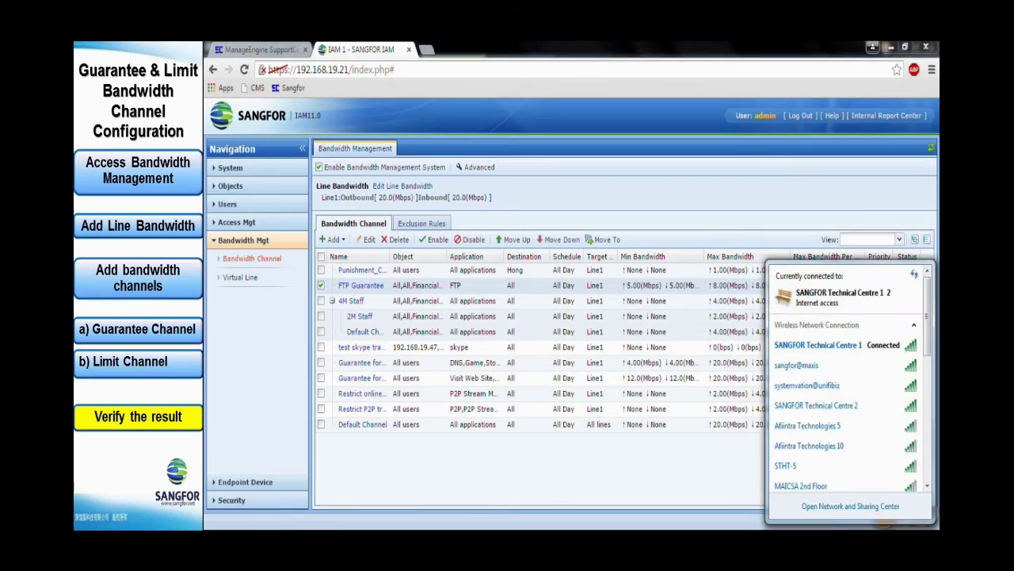
In the Windows Network and Sharing Center, set the wireless connection's static IPv4 address to 192.168.19.71.
{"action": "left_click", "coordinate": [841, 514]}
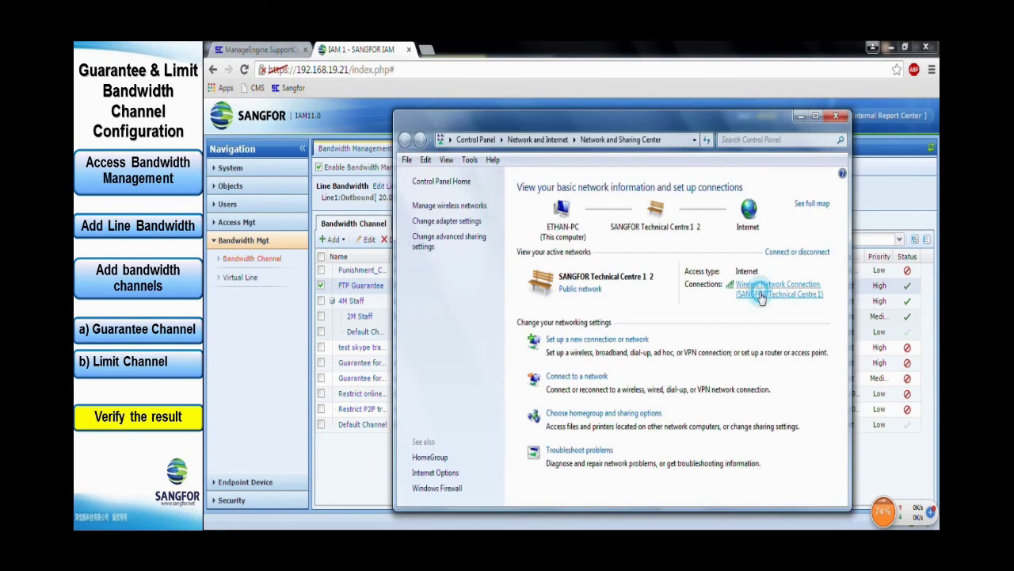
{"action": "left_click", "coordinate": [761, 294]}
{"action": "left_click", "coordinate": [507, 401]}
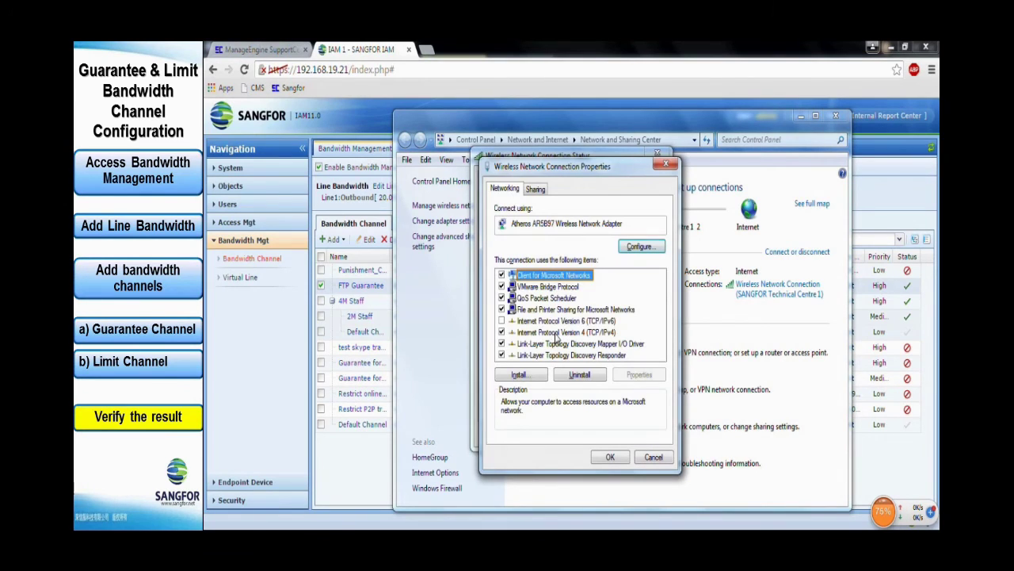
{"action": "left_click", "coordinate": [557, 334]}
{"action": "left_click", "coordinate": [638, 375]}
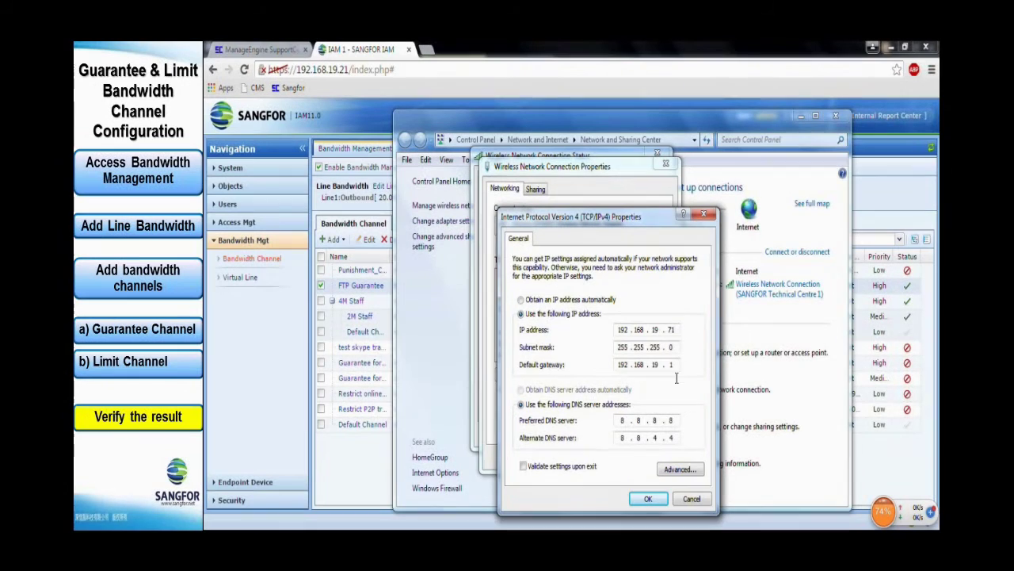
{"action": "left_click", "coordinate": [650, 500]}
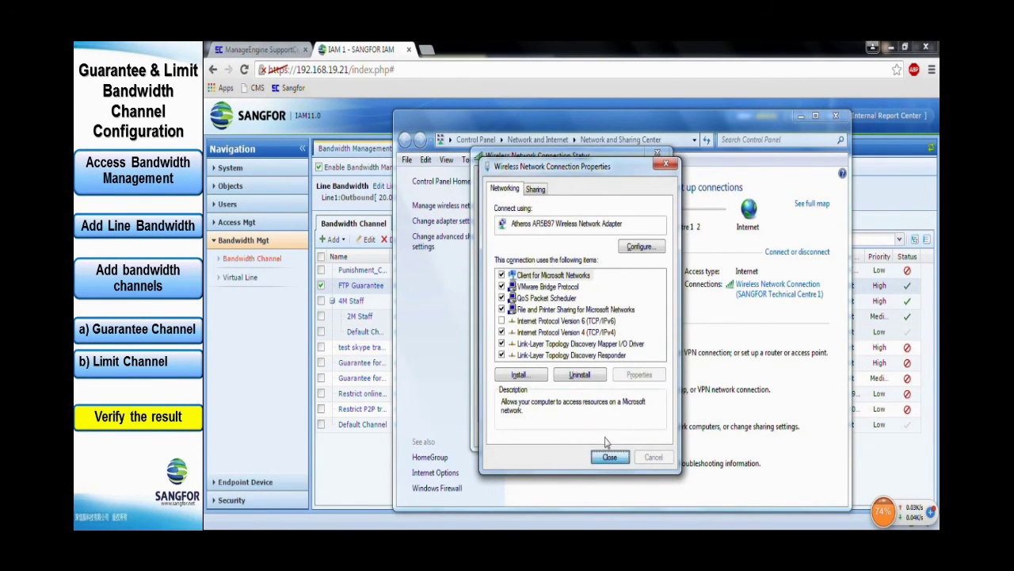
{"action": "left_click", "coordinate": [608, 453]}
{"action": "left_click", "coordinate": [645, 434]}
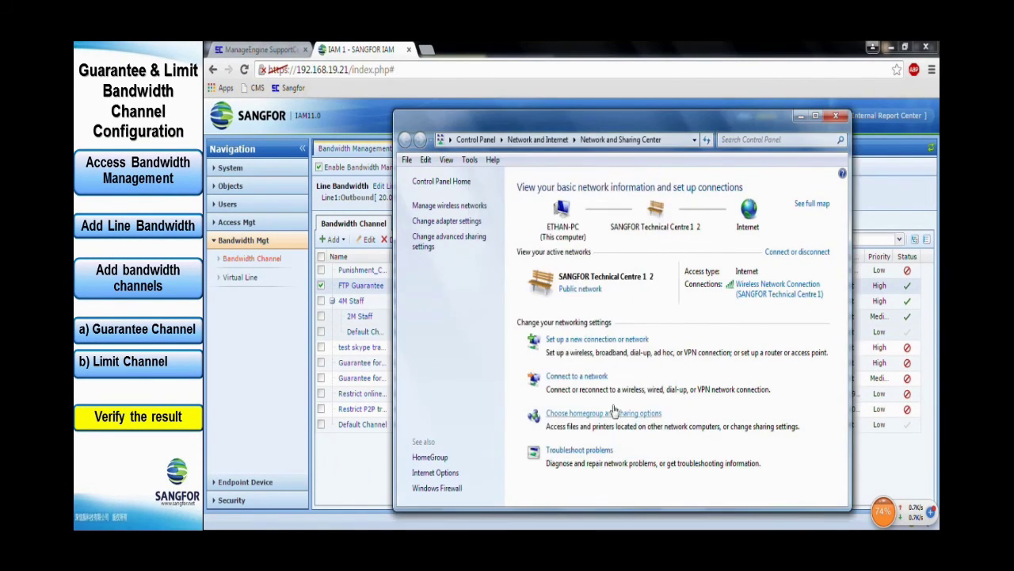
Open speedtest.net in a new browser tab and run a bandwidth test.
{"action": "left_click", "coordinate": [512, 42]}
{"action": "left_click", "coordinate": [426, 49]}
{"action": "type", "text": "speedtest.net"}
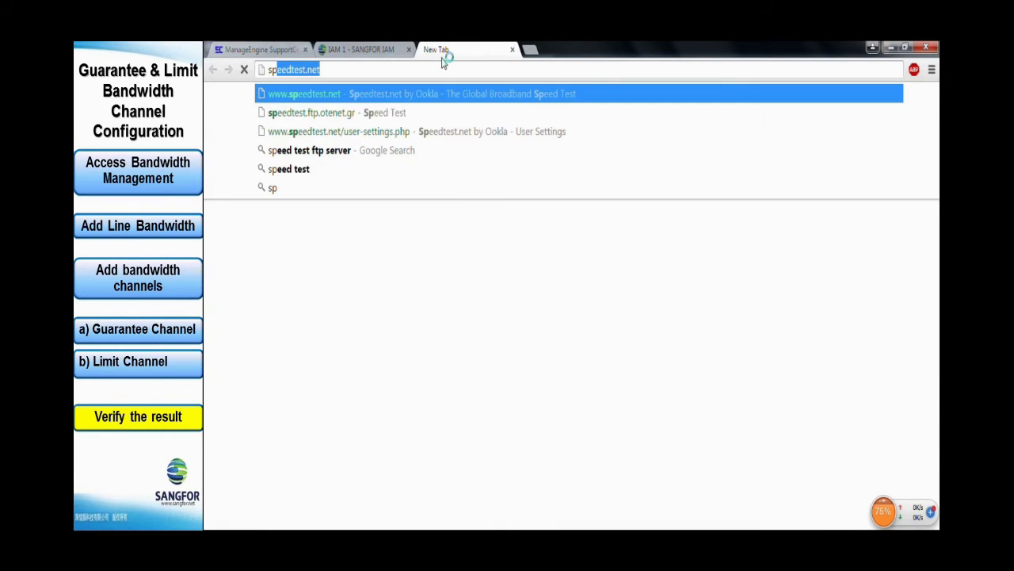
{"action": "key", "text": "Return"}
{"action": "left_click", "coordinate": [498, 252]}
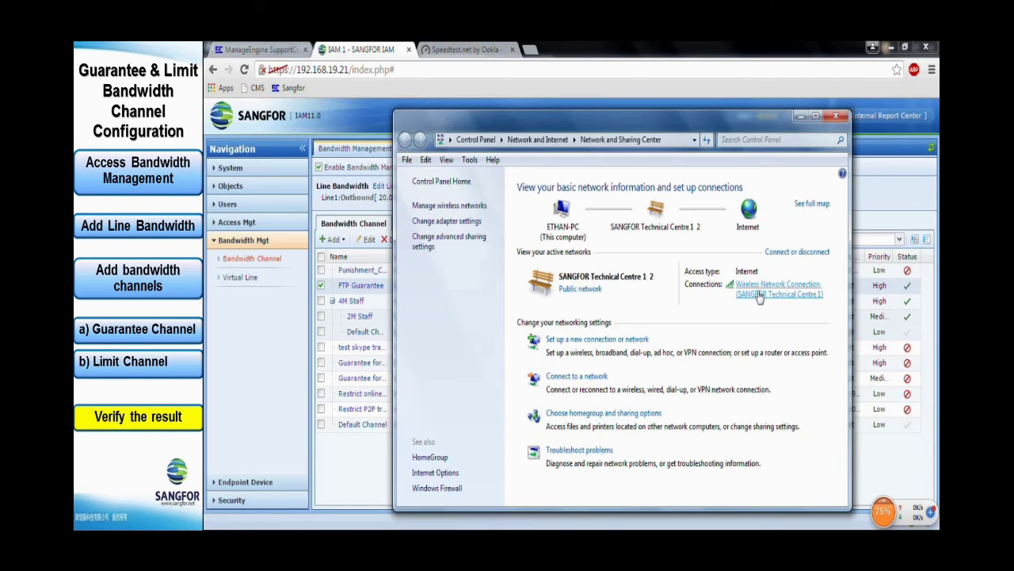
Set the wireless connection's static IPv4 address to 192.168.19.51 in the Windows network settings.
{"action": "left_click", "coordinate": [759, 294]}
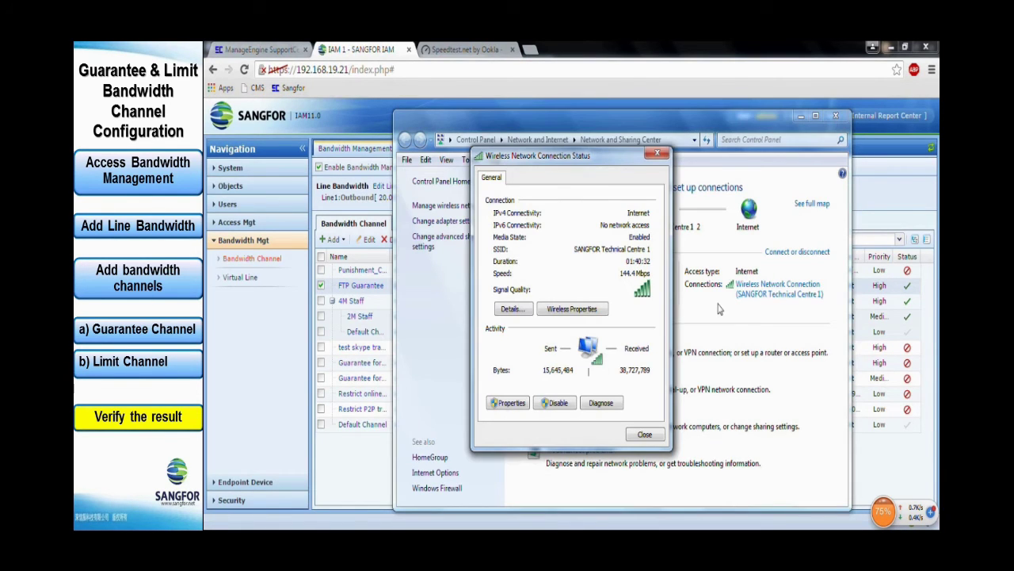
{"action": "left_click", "coordinate": [509, 401]}
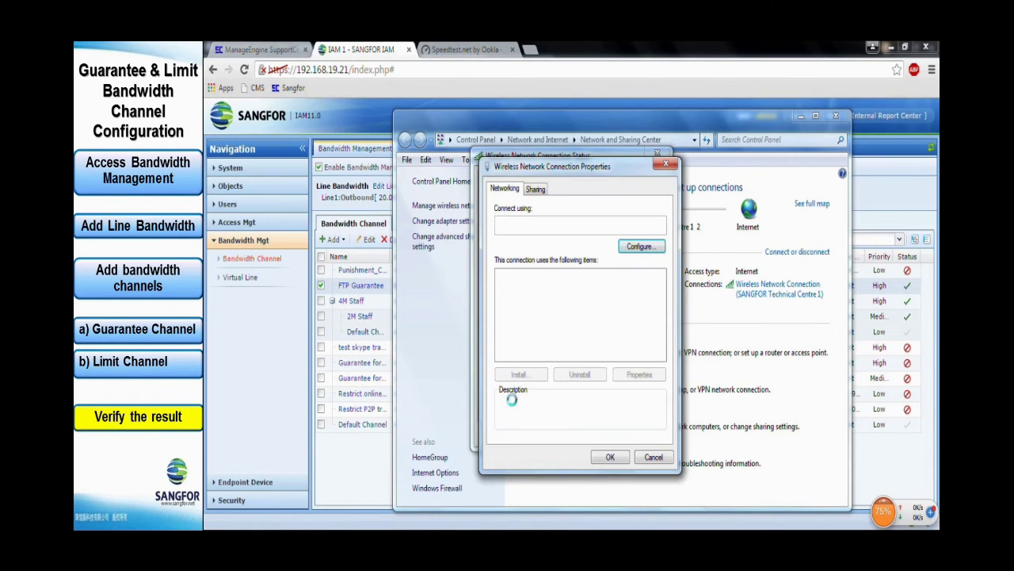
{"action": "left_click", "coordinate": [559, 336]}
{"action": "left_click", "coordinate": [639, 374]}
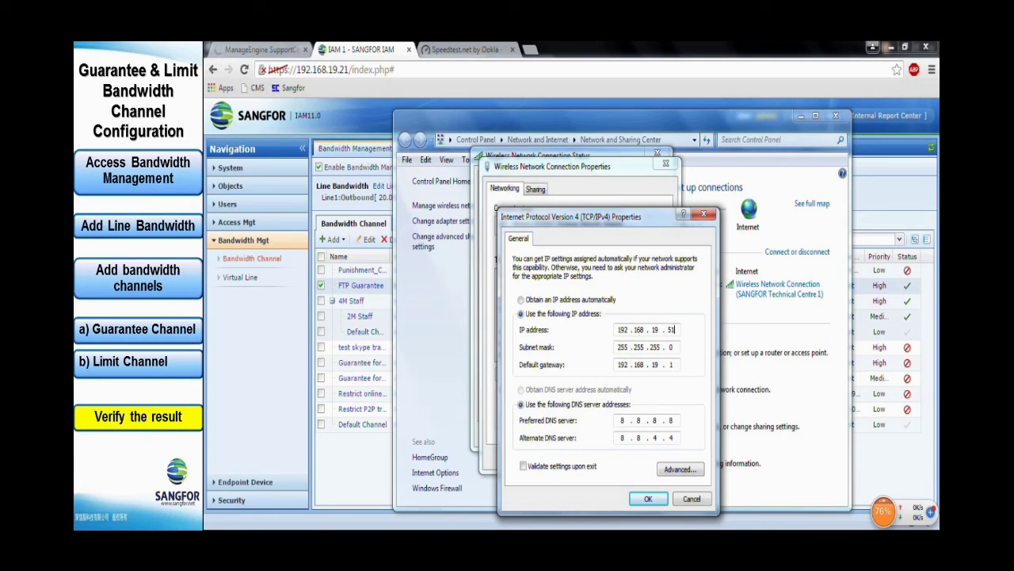
{"action": "left_click", "coordinate": [648, 499]}
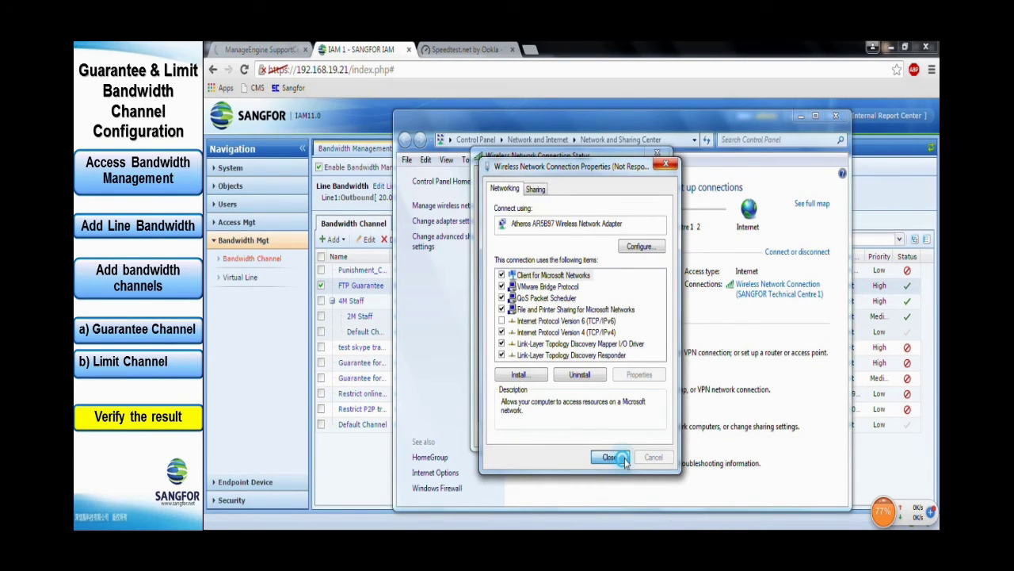
Close the wireless connection dialogs and the Network and Sharing Center, and run the bandwidth test again on speedtest.net.
{"action": "left_click", "coordinate": [625, 460]}
{"action": "left_click", "coordinate": [645, 435]}
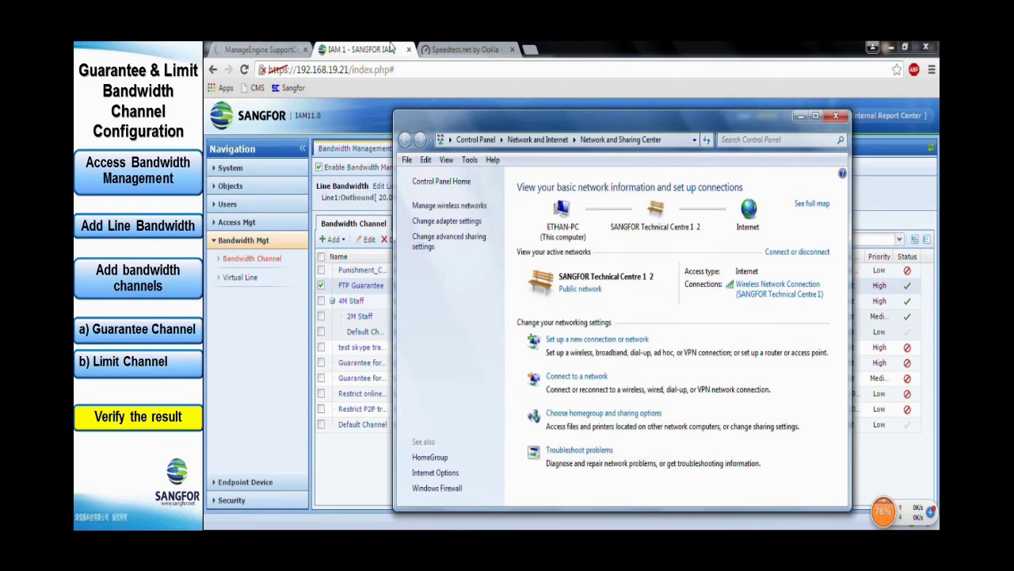
{"action": "left_click", "coordinate": [835, 115]}
{"action": "left_click", "coordinate": [466, 49]}
{"action": "left_click", "coordinate": [485, 277]}
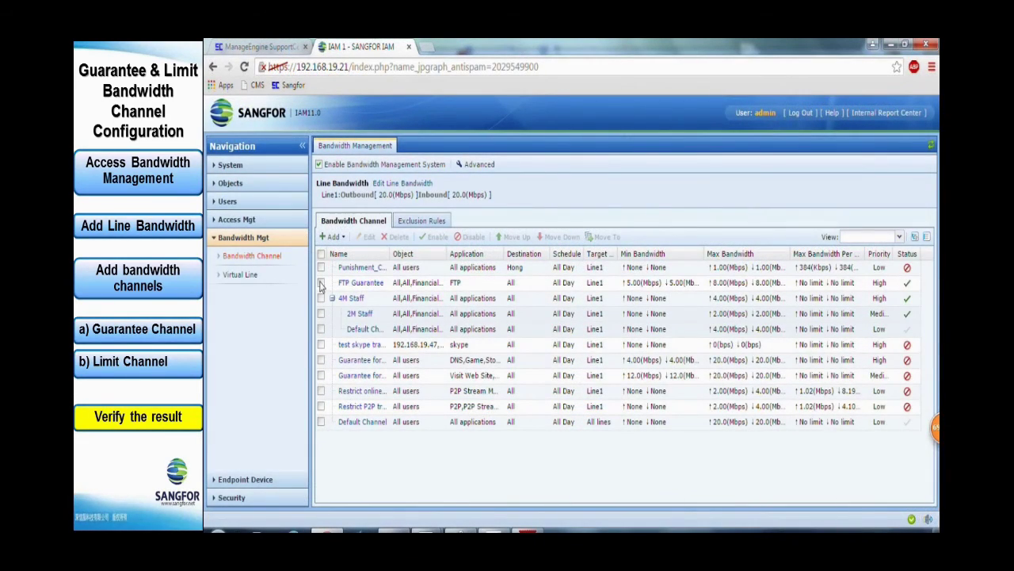
Check the wireless connection's IPv4 address in its network connection details, and put the Network and Sharing Center away.
{"action": "left_click", "coordinate": [321, 283]}
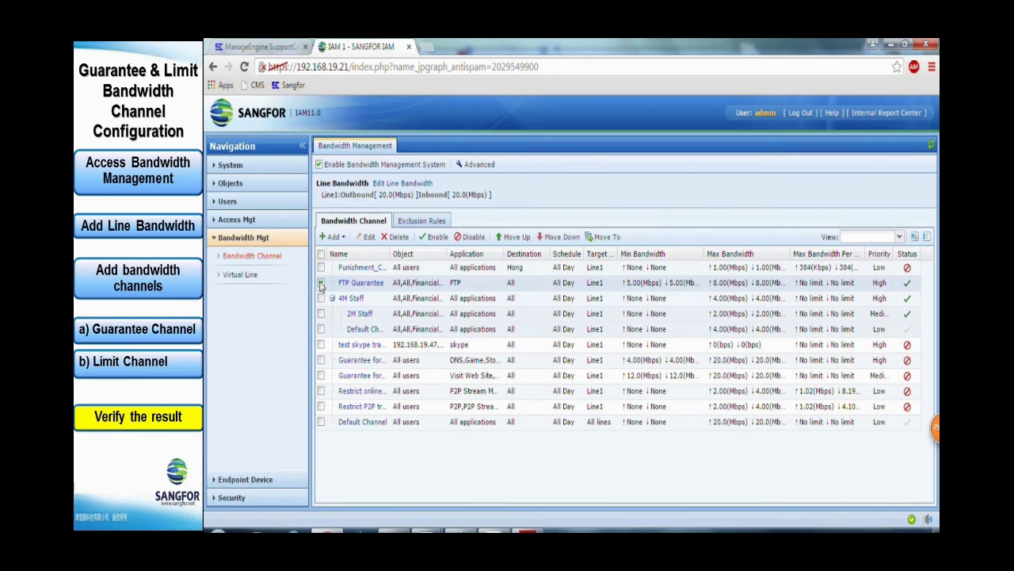
{"action": "left_click", "coordinate": [321, 284]}
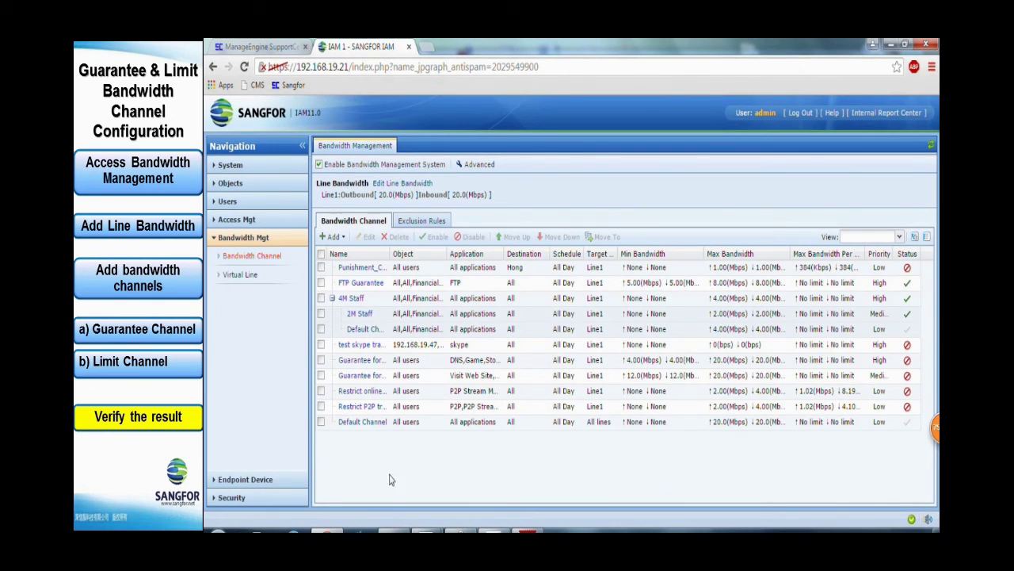
{"action": "left_click", "coordinate": [399, 528]}
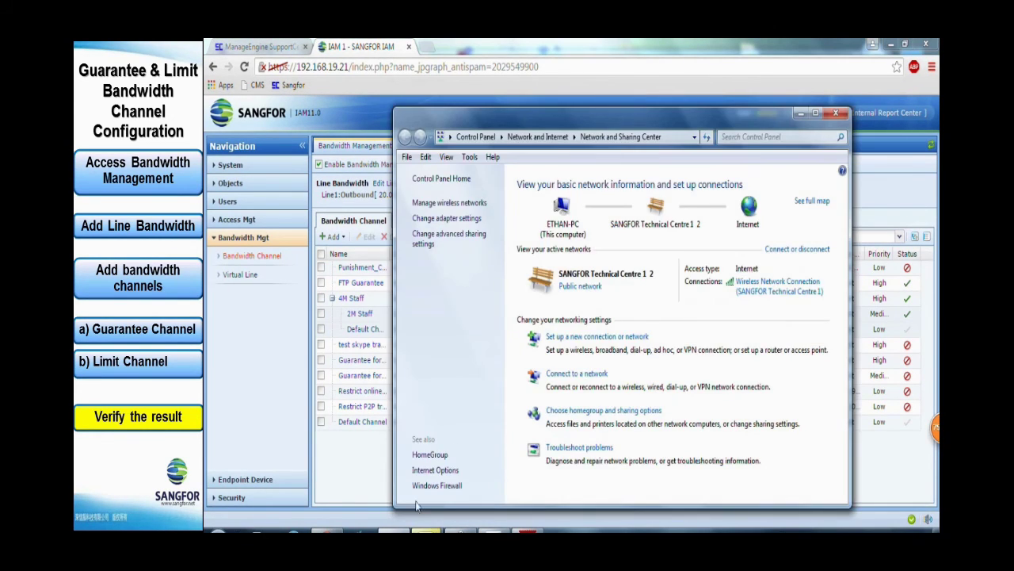
{"action": "left_click", "coordinate": [797, 282]}
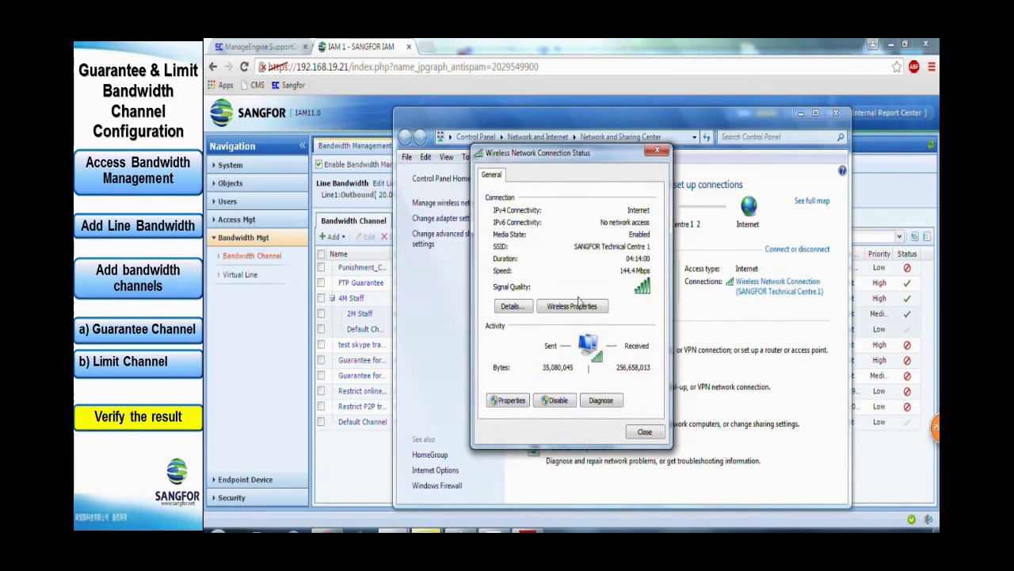
{"action": "left_click", "coordinate": [522, 307]}
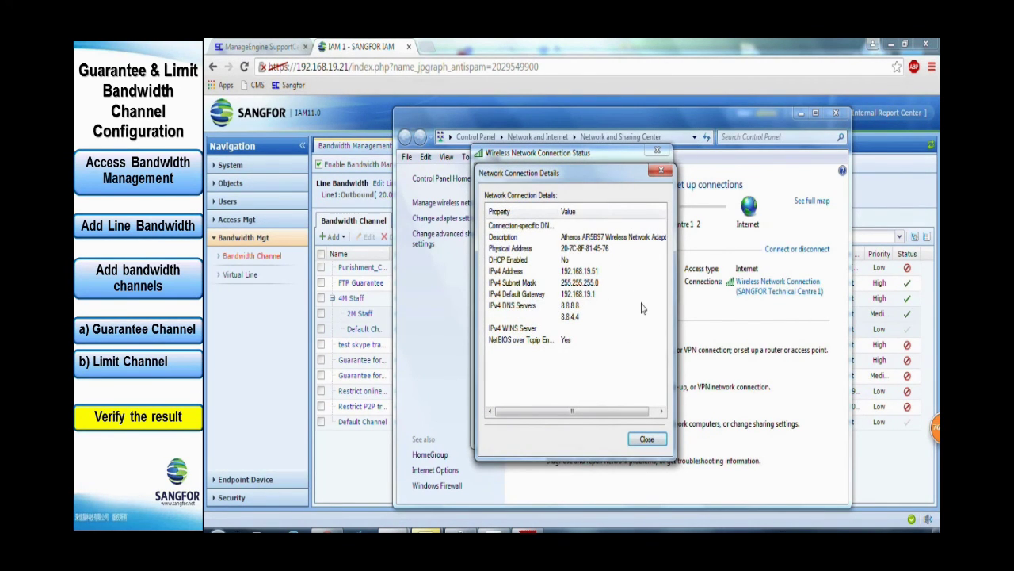
{"action": "left_click", "coordinate": [647, 438]}
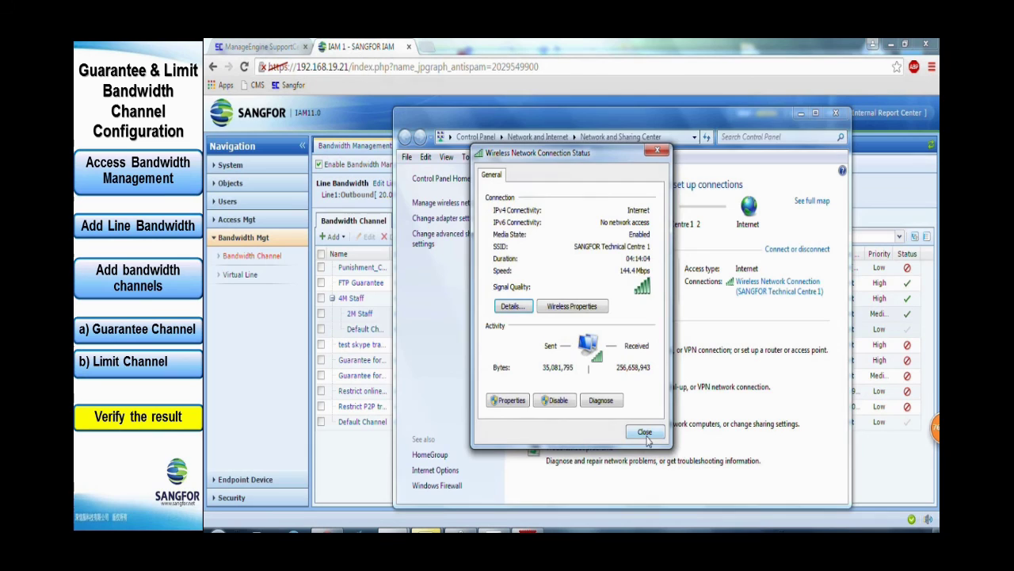
{"action": "left_click", "coordinate": [644, 432]}
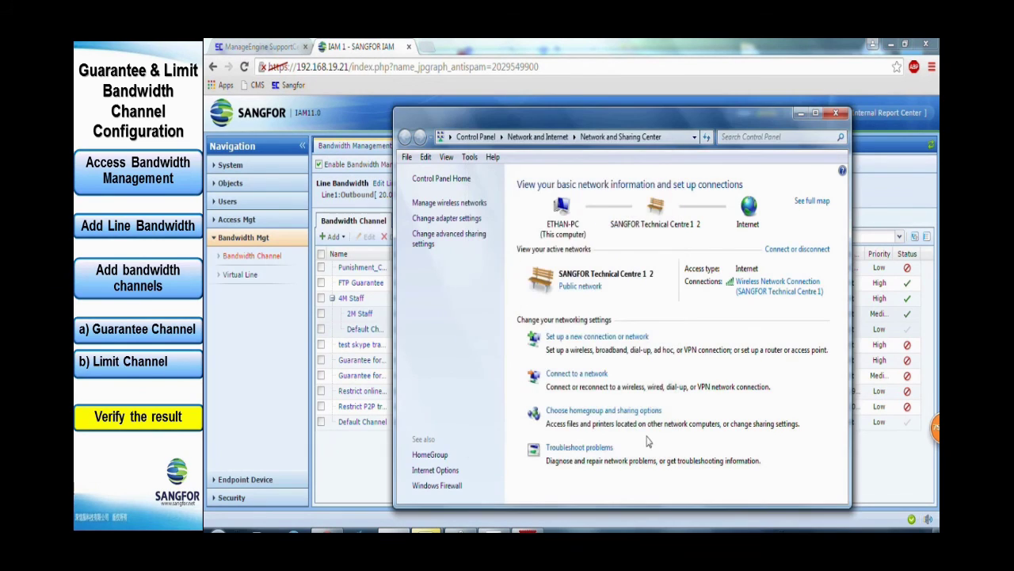
{"action": "left_click", "coordinate": [800, 113]}
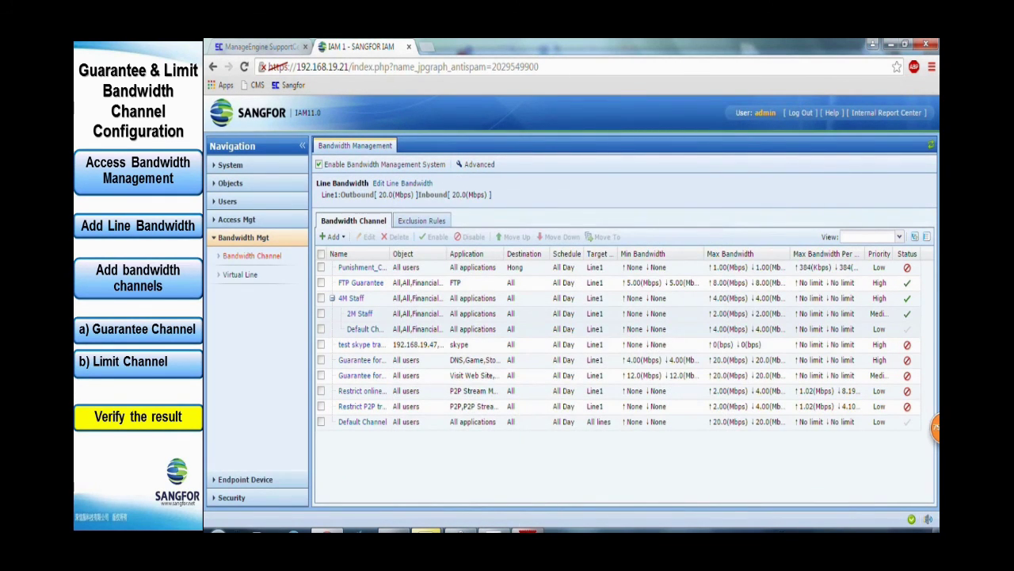
Switch to FileZilla and connect to the FTP server at 192.200.19.86 with the account's username.
{"action": "left_click", "coordinate": [327, 529]}
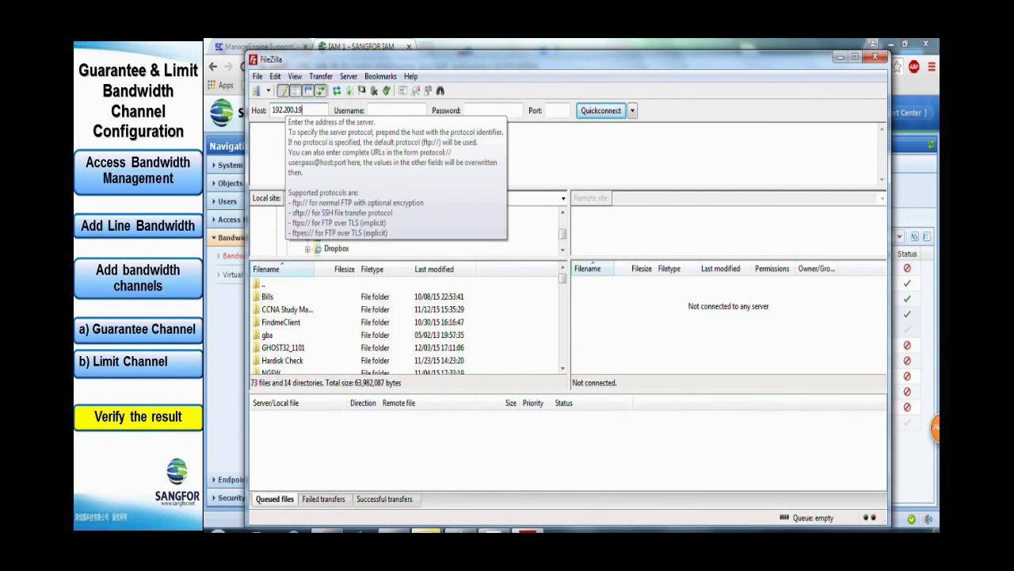
{"action": "type", "text": "86"}
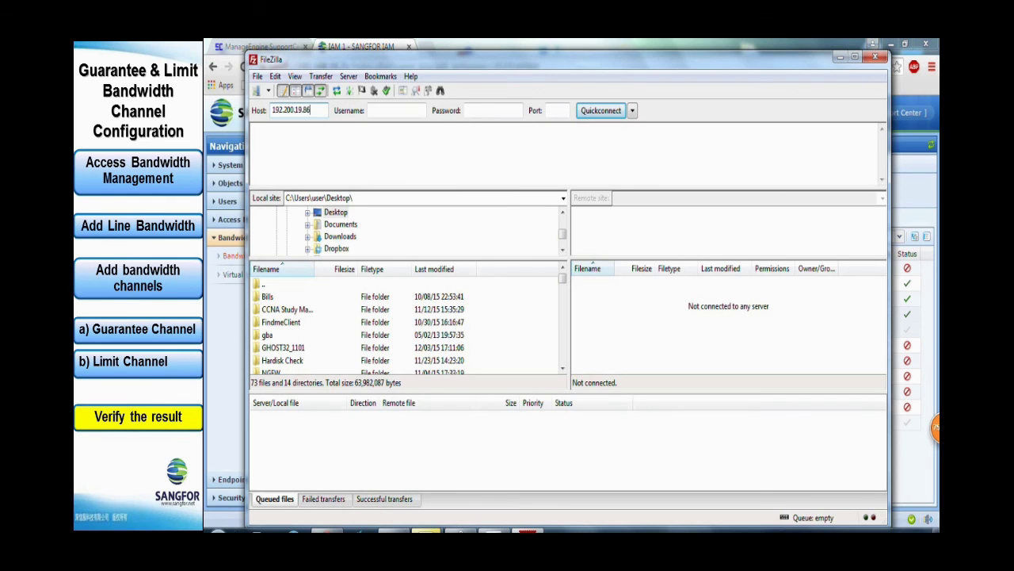
{"action": "left_click", "coordinate": [396, 110]}
{"action": "key", "text": "Return"}
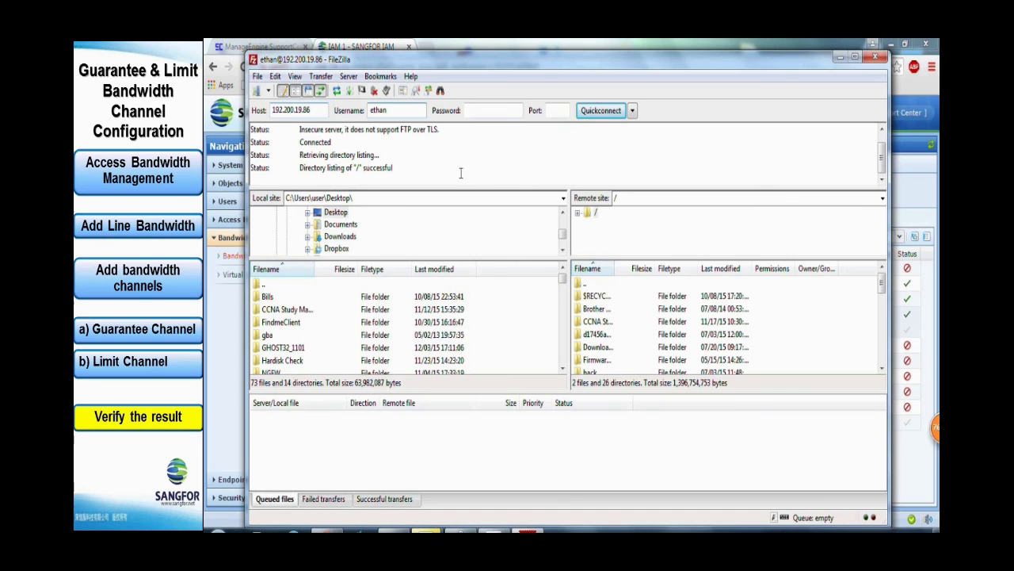
Download the remote file liduan_d425_M5000_iam3.4r3_20130415.GHO from the FTP server's root folder to the local Desktop.
{"action": "left_click_drag", "start_coordinate": [881, 281], "coordinate": [880, 379]}
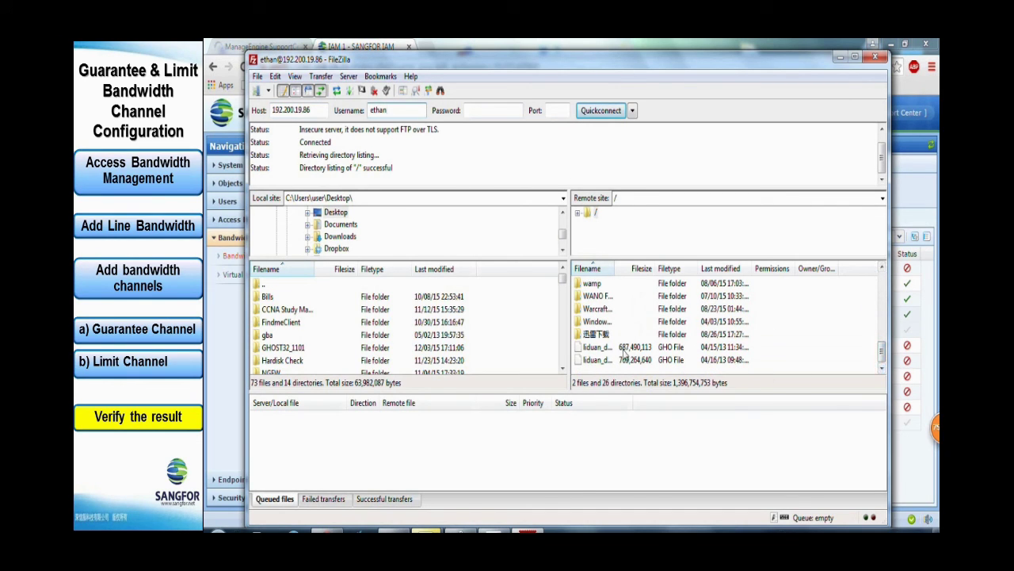
{"action": "right_click", "coordinate": [594, 350]}
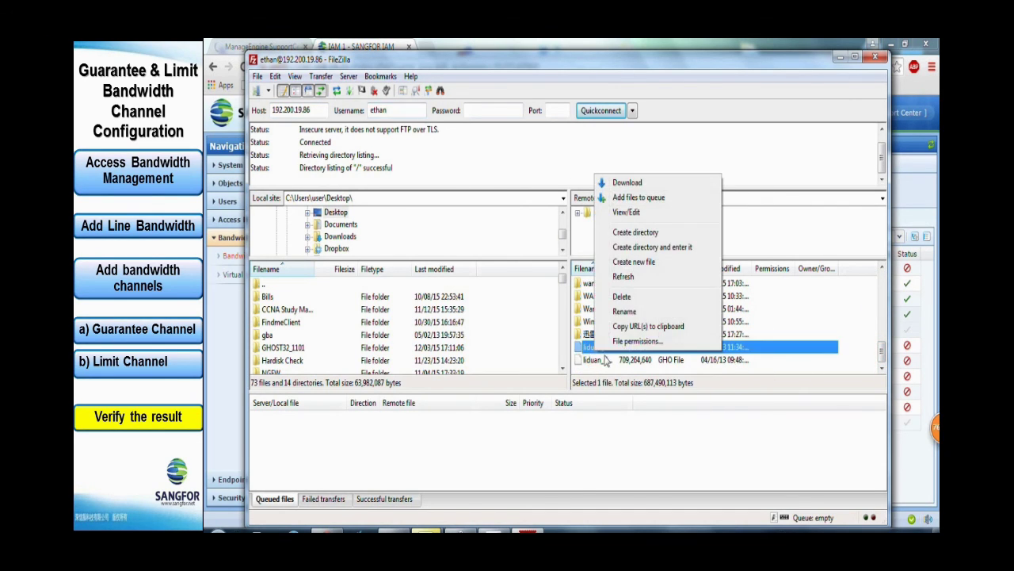
{"action": "left_click", "coordinate": [639, 182]}
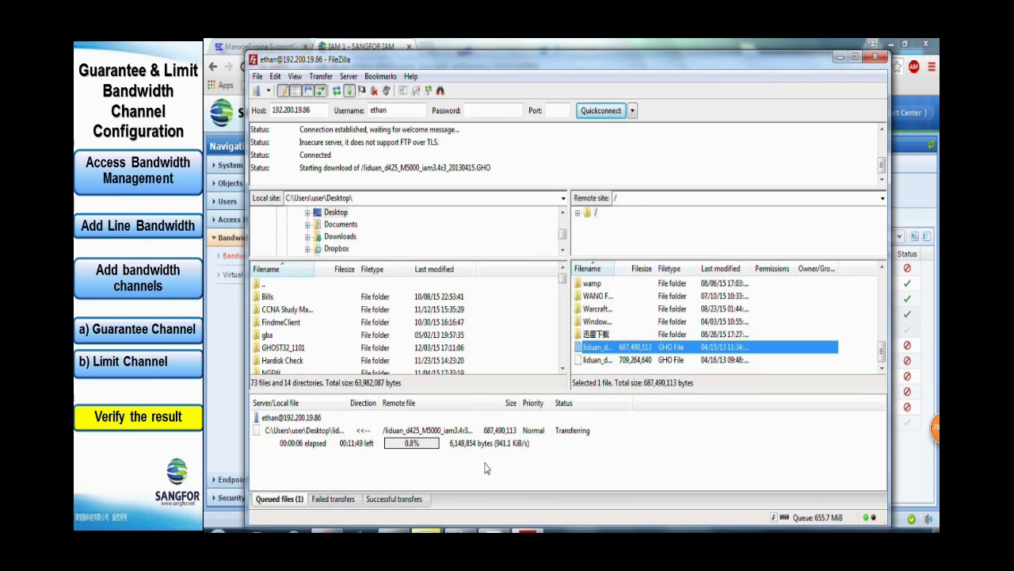
Switch back to the SANGFOR IAM console in the browser and view the Flow Control traffic statistics for the bandwidth channels.
{"action": "left_click", "coordinate": [333, 530]}
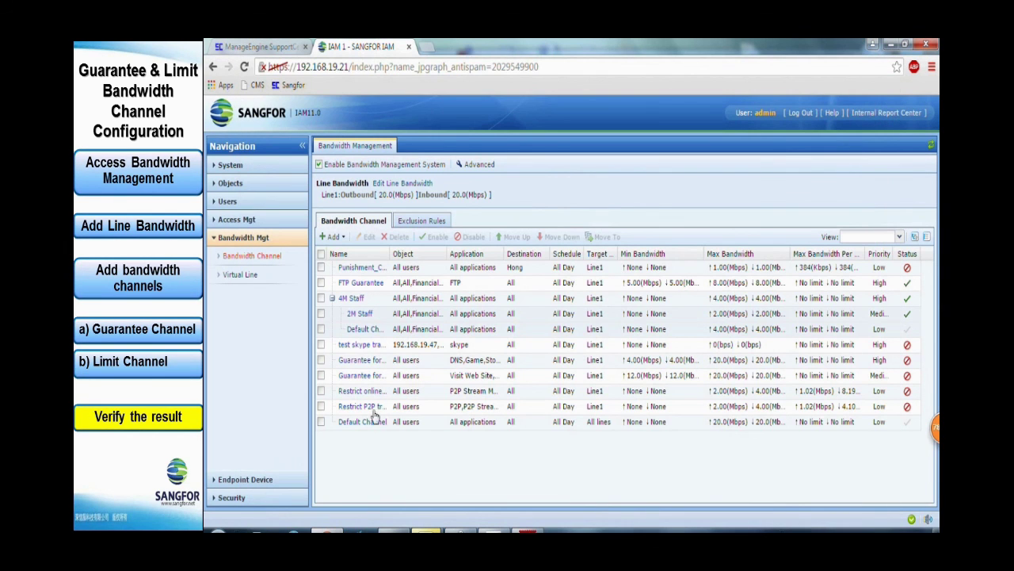
{"action": "left_click", "coordinate": [254, 165]}
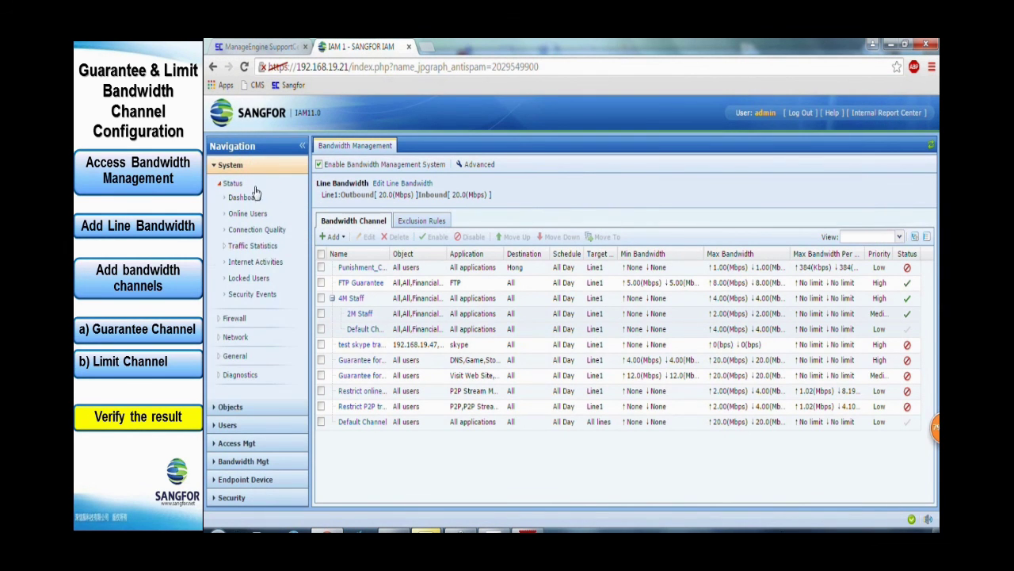
{"action": "left_click", "coordinate": [257, 247]}
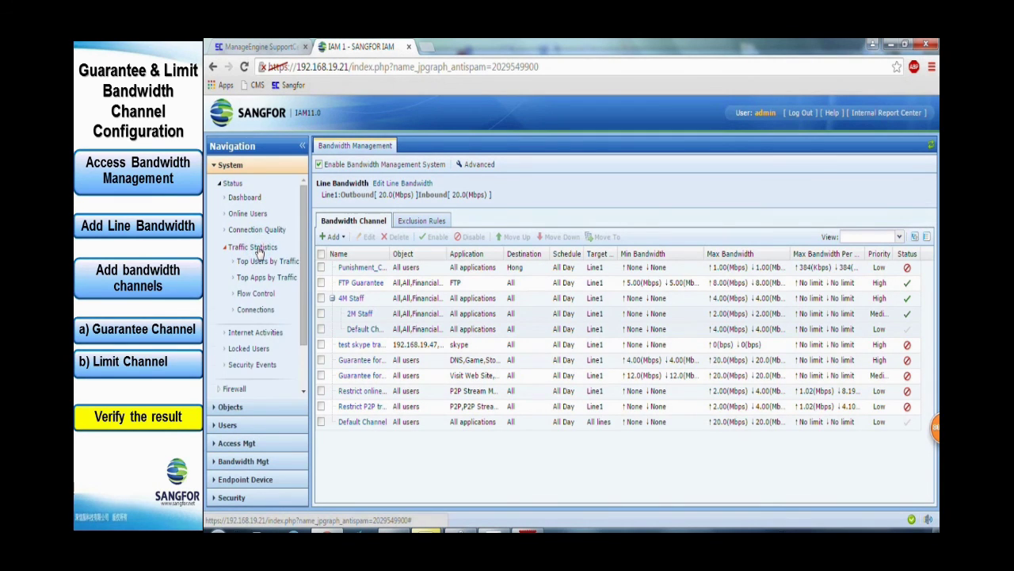
{"action": "left_click", "coordinate": [259, 298]}
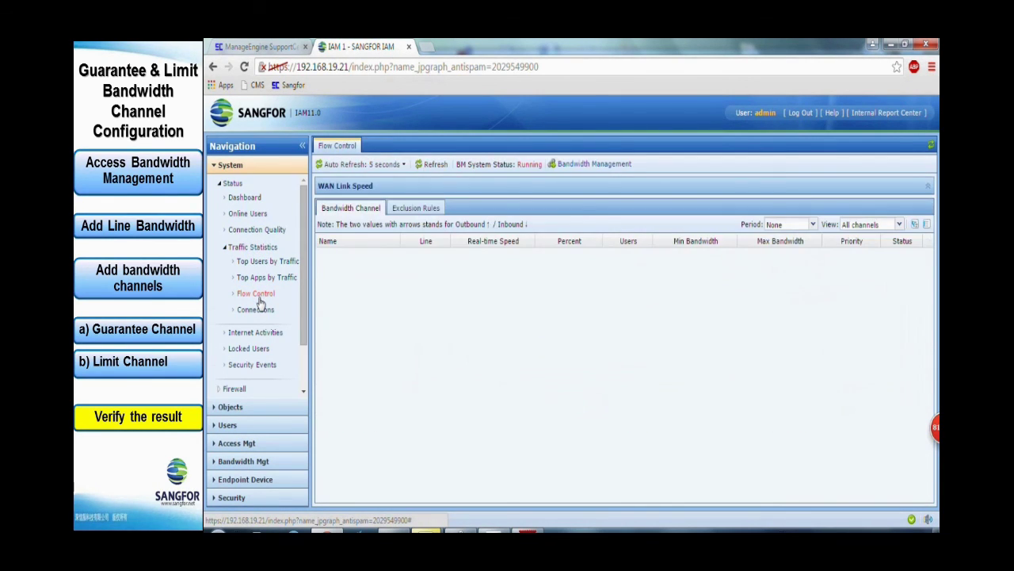